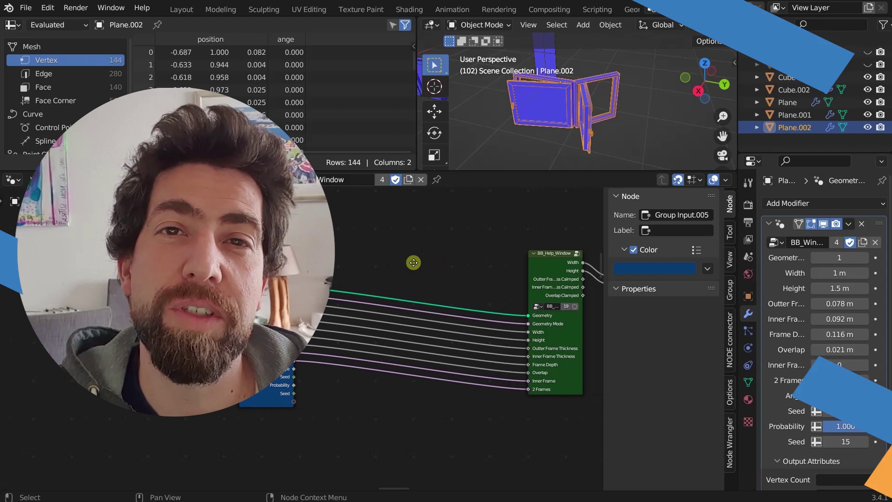
Examine the Group Input node's sockets and how they link into the BB_Help_Window group at the start of the outer frame section
scroll(414, 263, "down", 2)
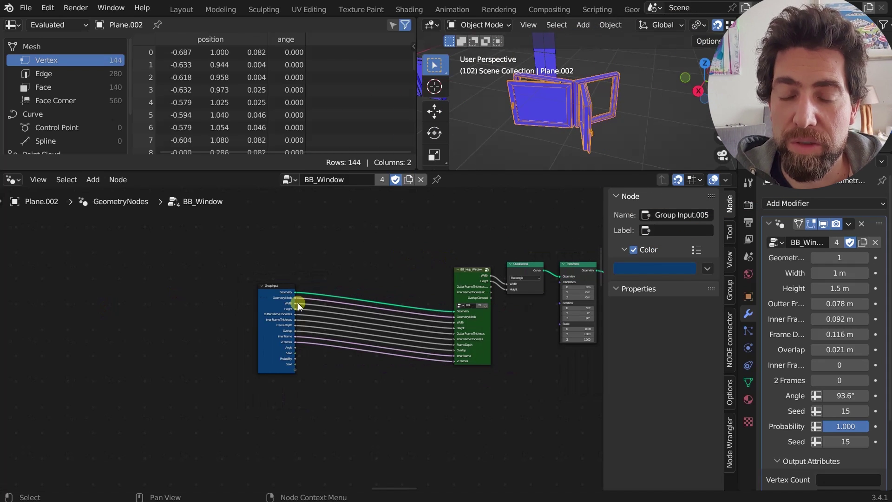
middle_click_drag(298, 303, 311, 266)
scroll(312, 265, "up", 4)
scroll(312, 266, "down", 5)
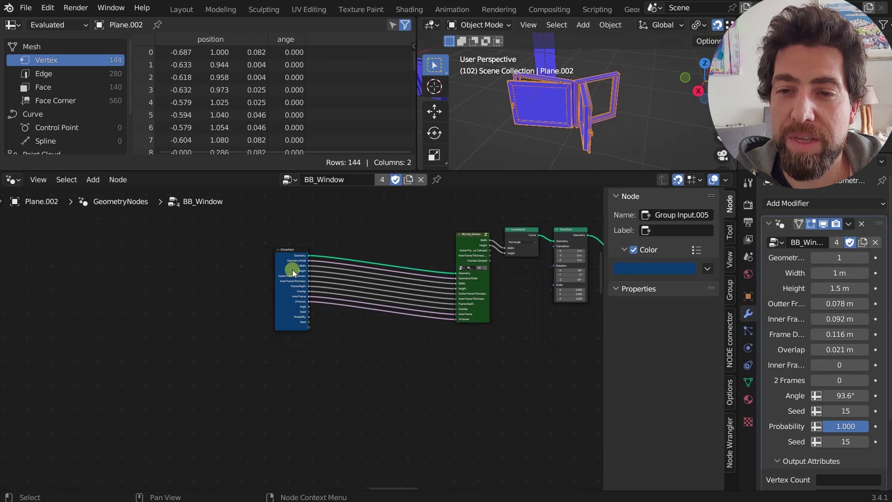
scroll(292, 270, "up", 4)
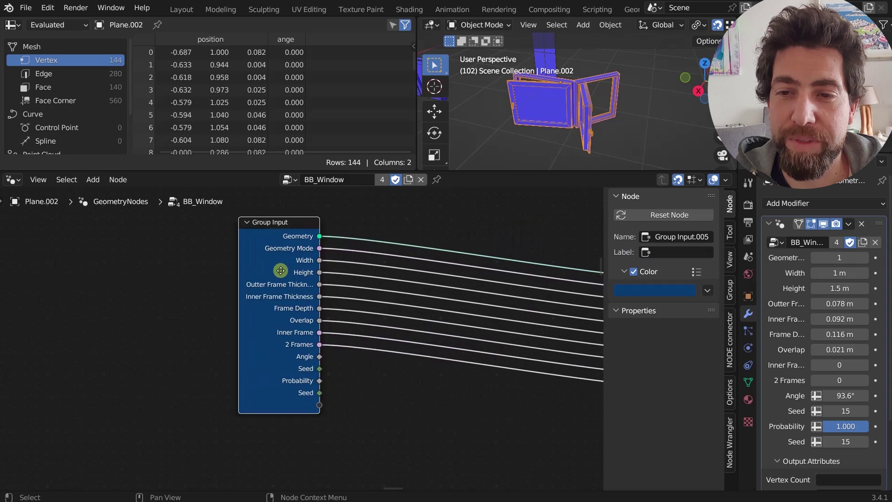
scroll(280, 270, "down", 2)
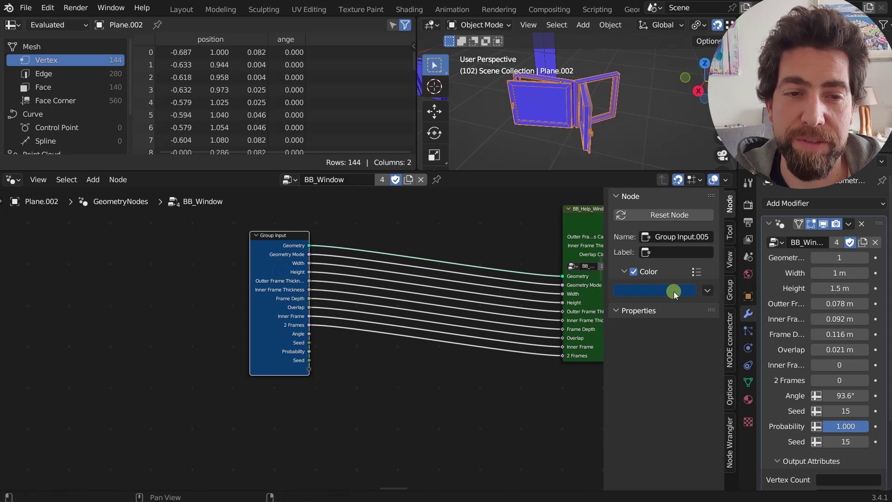
mouse_move(292, 290)
scroll(292, 289, "down", 6)
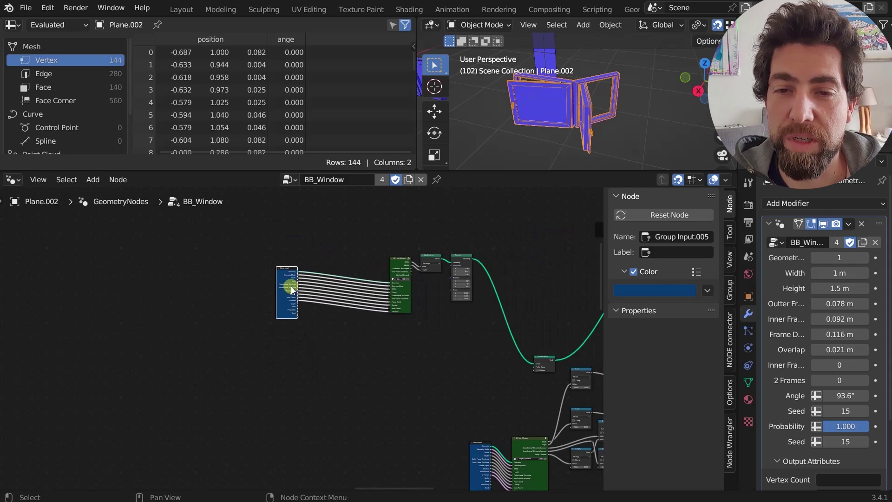
Select the Group Input node among the math nodes and inspect its Frame Depth and 2 Frames links to the Add and Switch nodes
scroll(321, 375, "down", 1)
middle_click_drag(323, 379, 222, 320)
scroll(261, 316, "down", 2)
middle_click_drag(463, 315, 224, 344)
scroll(404, 267, "up", 8)
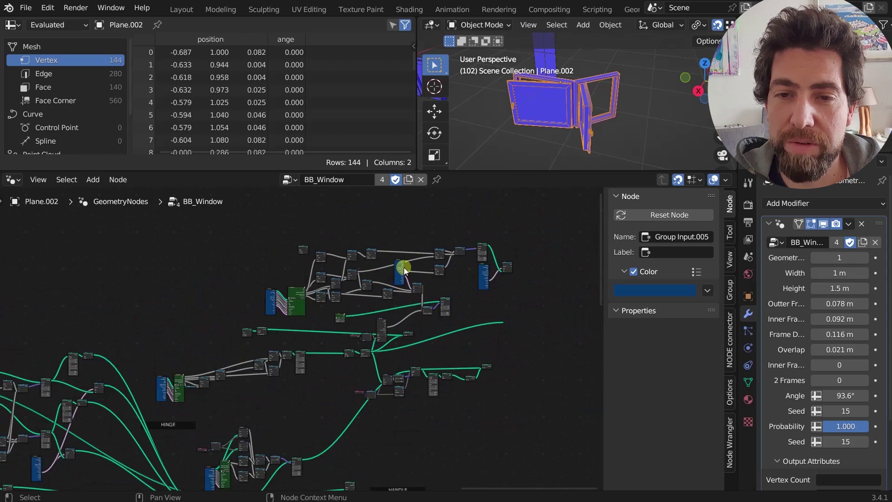
left_click(391, 289)
scroll(398, 302, "up", 1)
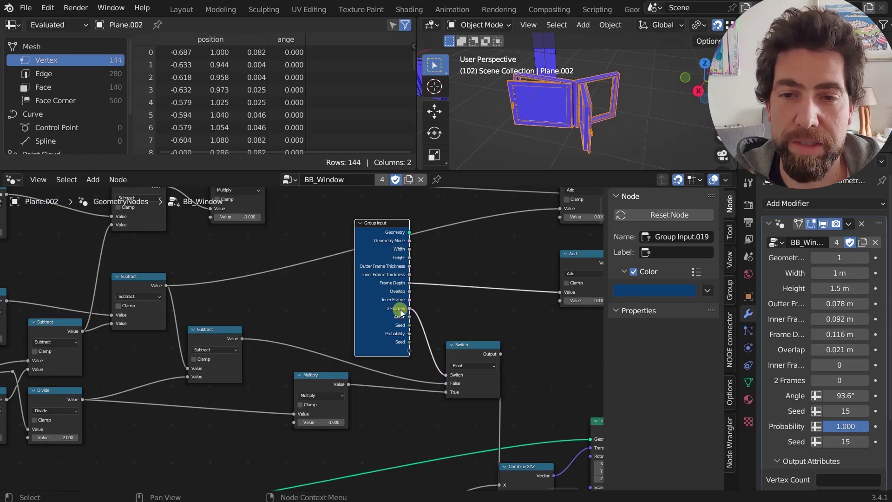
Select the Group Input node feeding the neighbouring BB_Help_Window group and examine its full set of linked outputs
scroll(399, 309, "down", 4)
middle_click_drag(398, 300, 575, 253)
scroll(575, 252, "down", 2)
scroll(326, 348, "up", 5)
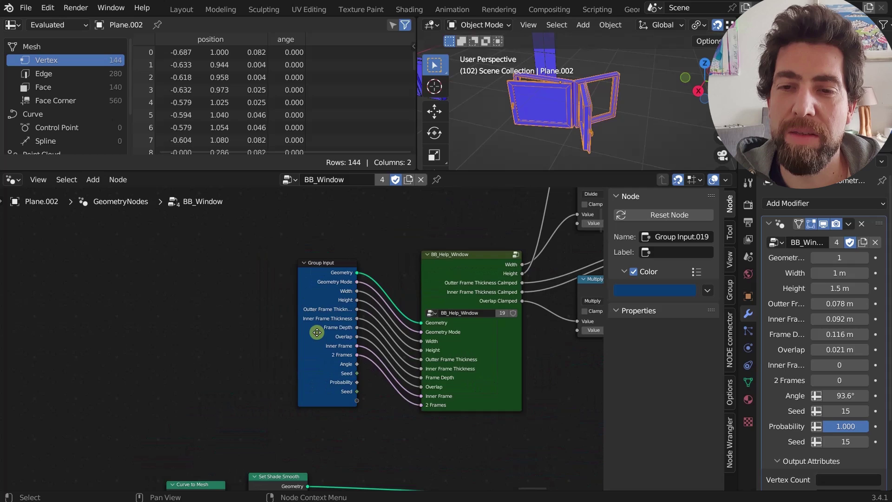
left_click(336, 311)
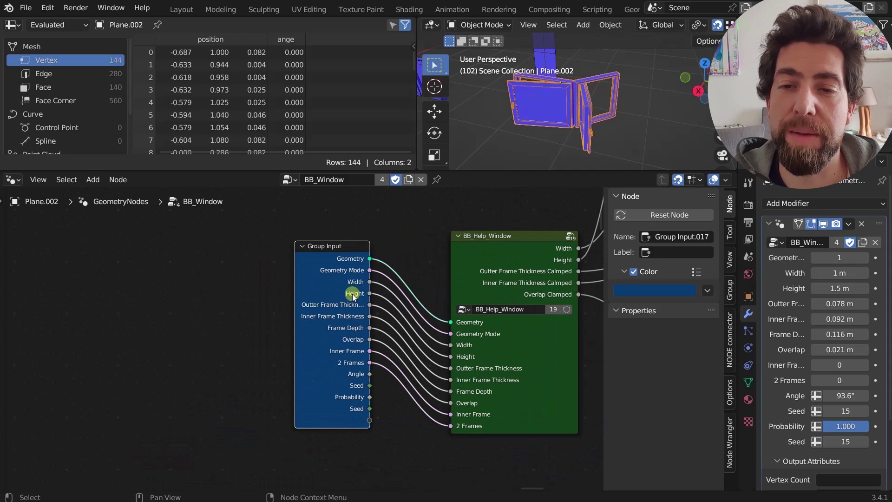
scroll(352, 294, "down", 2)
scroll(352, 295, "up", 2)
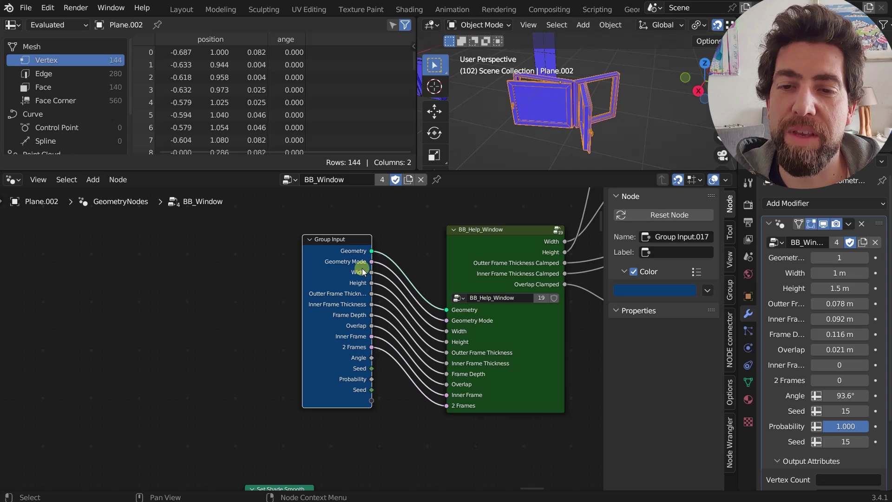
scroll(359, 301, "down", 1)
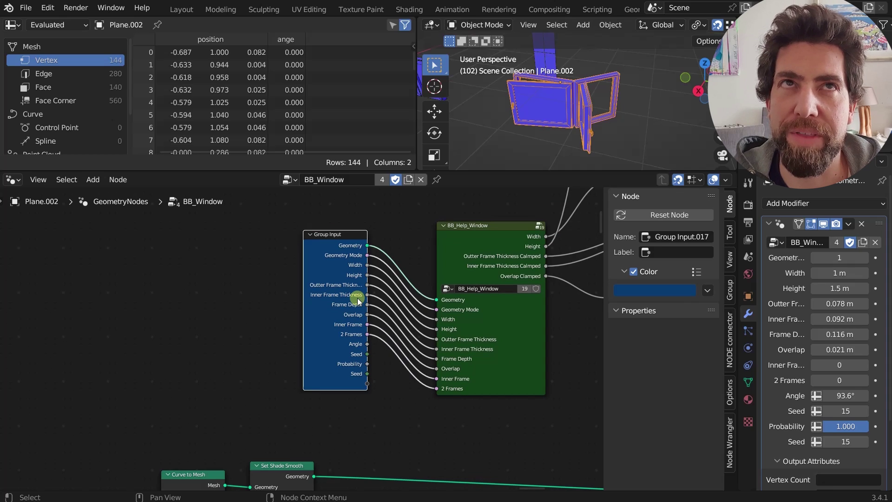
middle_click_drag(357, 298, 313, 302)
scroll(333, 300, "down", 3)
scroll(333, 301, "up", 3)
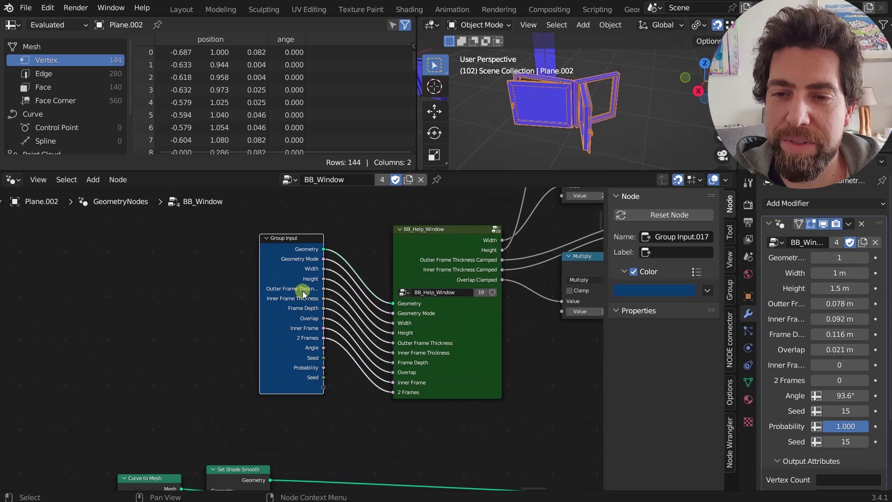
scroll(303, 291, "down", 6)
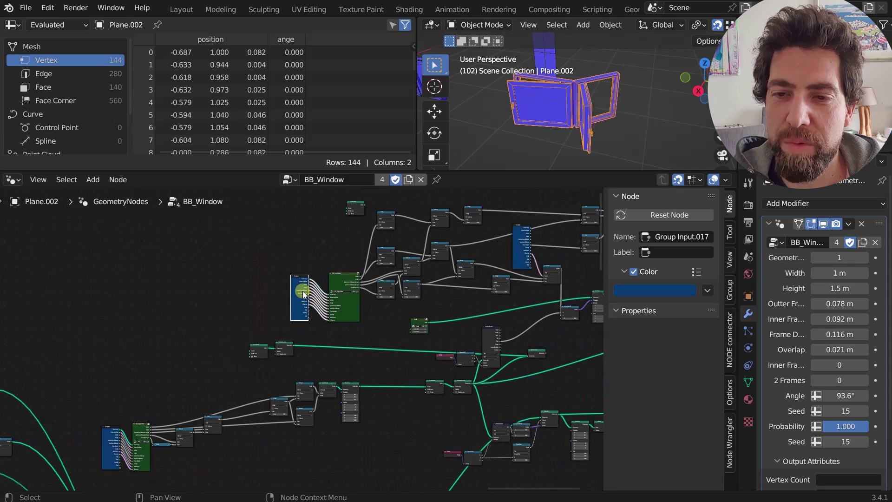
scroll(303, 293, "up", 3)
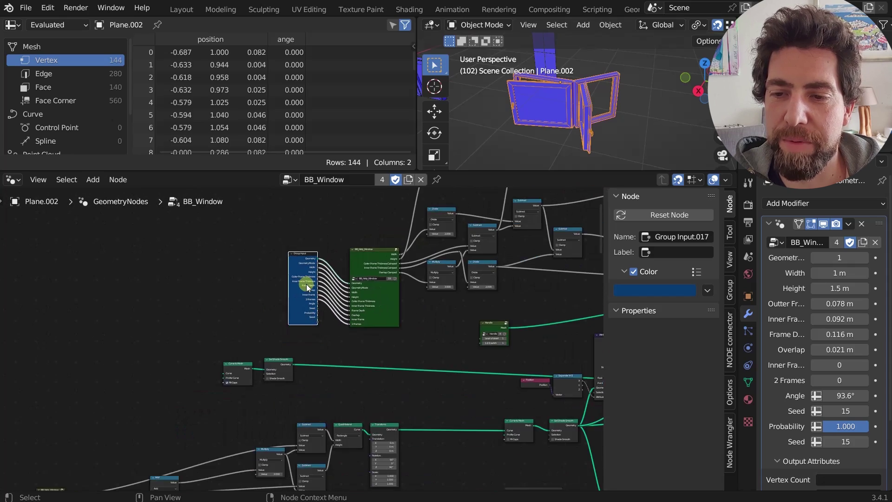
Survey the whole BB_Window node tree to see how separate Group Input nodes supply its different sections
scroll(306, 284, "down", 12)
middle_click_drag(287, 349, 398, 259)
scroll(395, 259, "down", 4)
middle_click_drag(155, 321, 237, 324)
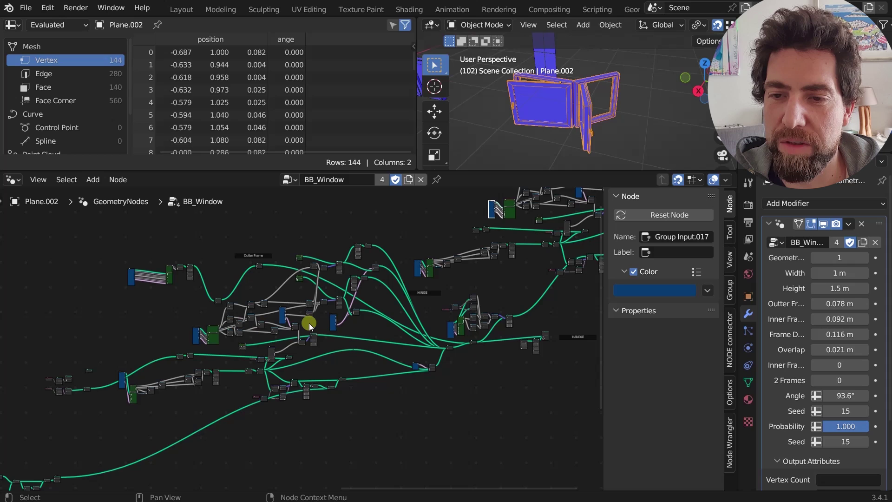
middle_click_drag(309, 324, 303, 324)
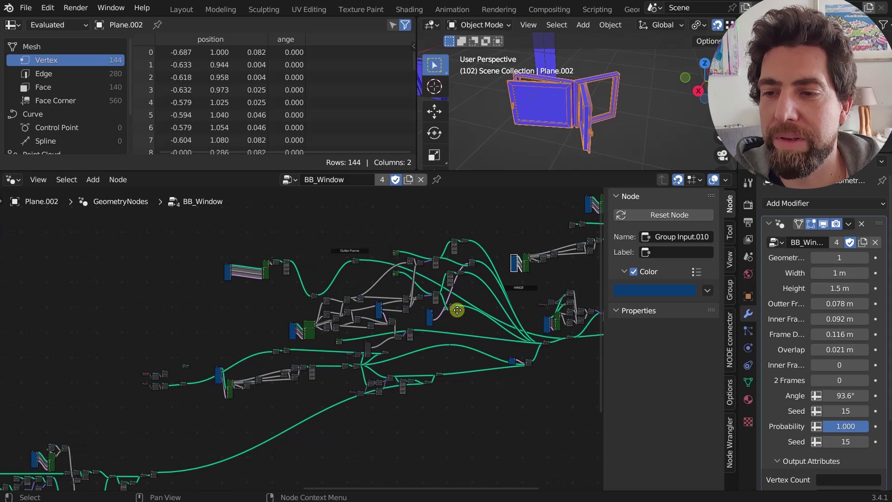
scroll(457, 310, "down", 2)
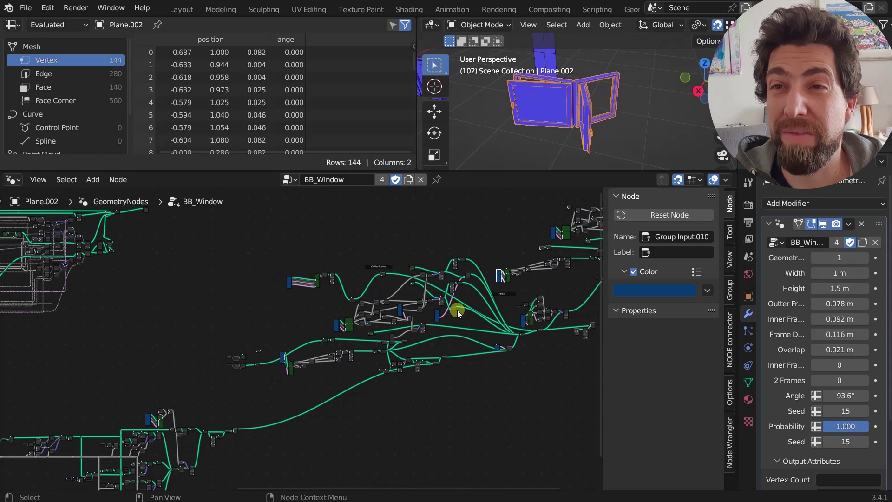
scroll(458, 311, "down", 2)
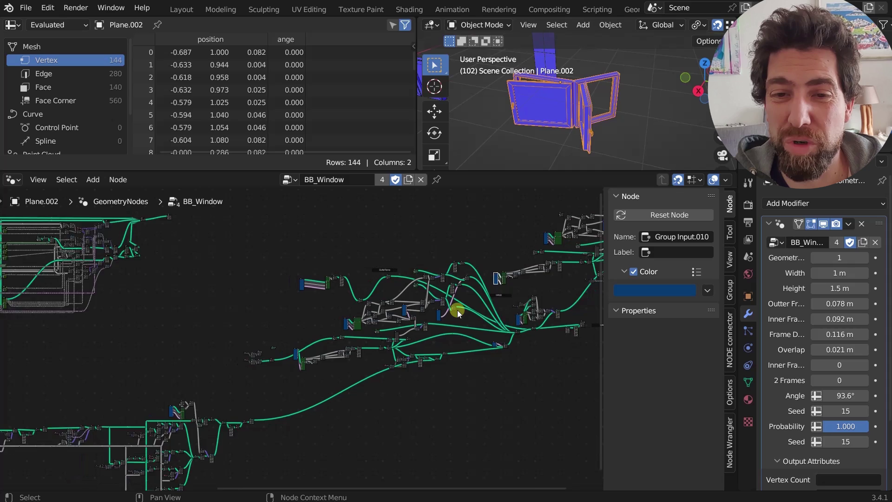
middle_click_drag(457, 310, 439, 321)
middle_click_drag(270, 357, 505, 316)
middle_click_drag(311, 305, 389, 340)
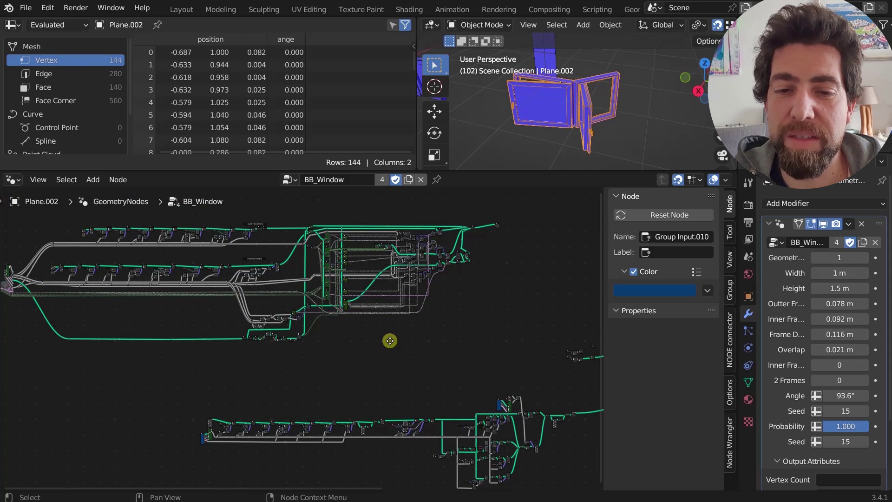
Select and inspect the Group Input node at the start of the long lower node chain
scroll(424, 374, "up", 2)
middle_click_drag(424, 374, 430, 325)
scroll(139, 383, "up", 2)
scroll(151, 428, "up", 2)
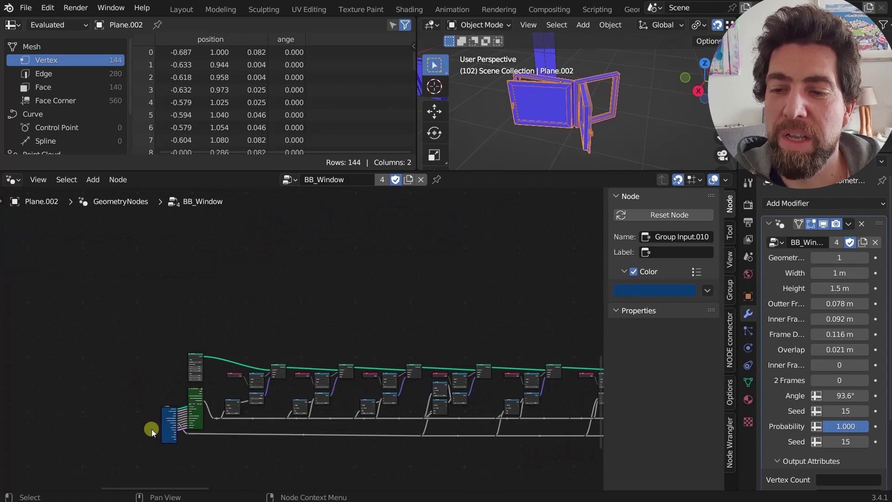
middle_click_drag(152, 429, 246, 337)
left_click(250, 343)
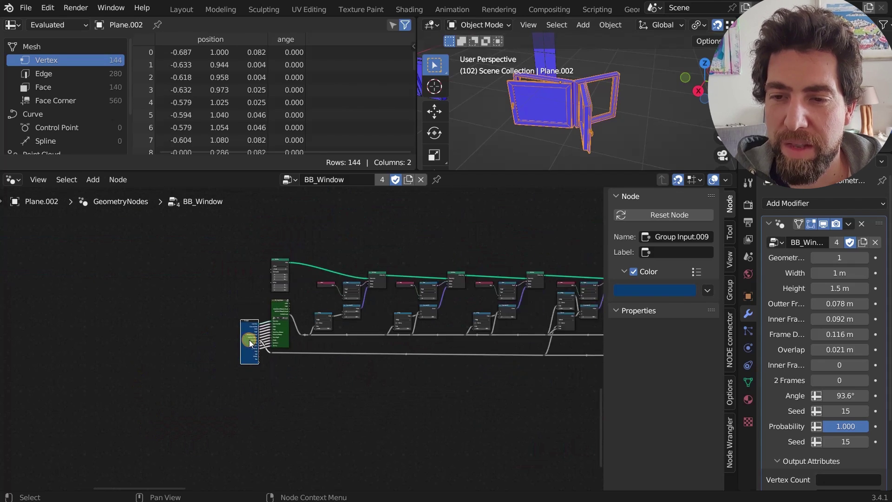
Select the Group Input node of the upper profile section and examine its outputs fanning out through reroutes
scroll(250, 343, "down", 8)
middle_click_drag(346, 331, 471, 482)
middle_click_drag(328, 397, 253, 414)
scroll(54, 351, "up", 2)
scroll(104, 361, "up", 2)
scroll(135, 358, "up", 2)
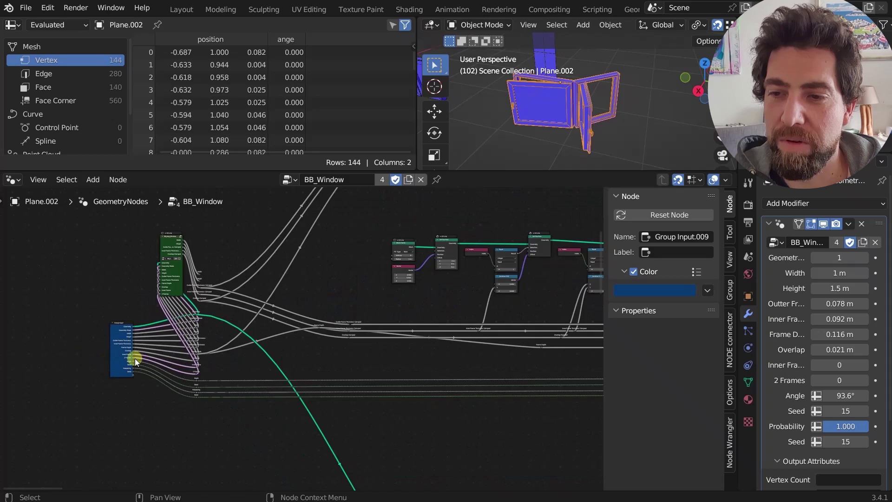
scroll(135, 358, "up", 1)
left_click(121, 333)
scroll(121, 332, "down", 2)
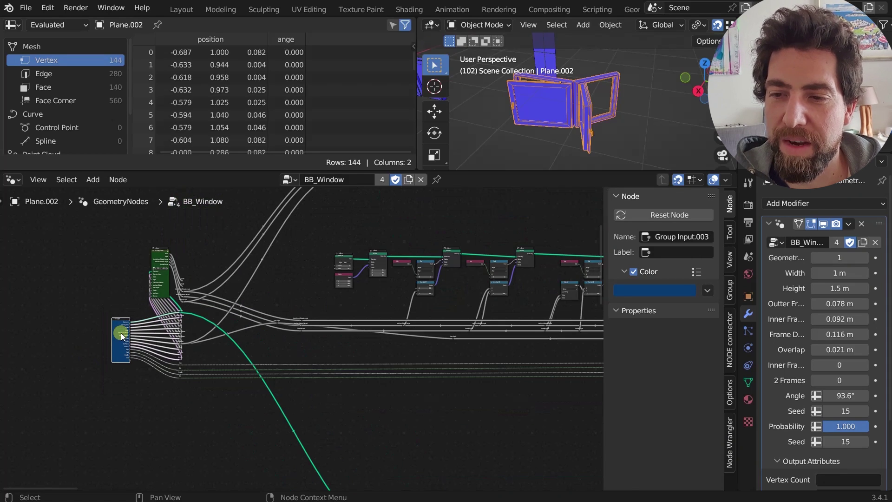
scroll(331, 370, "down", 2)
scroll(434, 376, "down", 2)
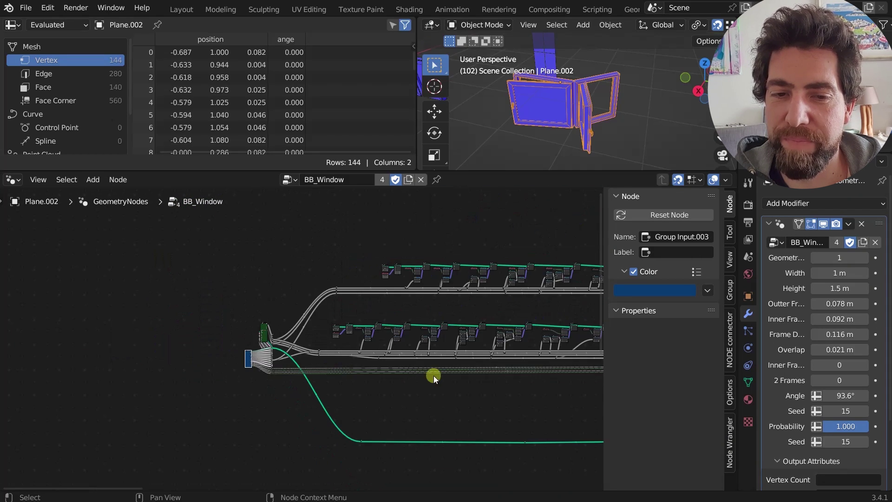
Trace the long reroute lines past the Outter Frame Profile and Inner Frame Profile sections to the end of the node network
middle_click_drag(434, 375, 51, 347)
scroll(379, 350, "up", 3)
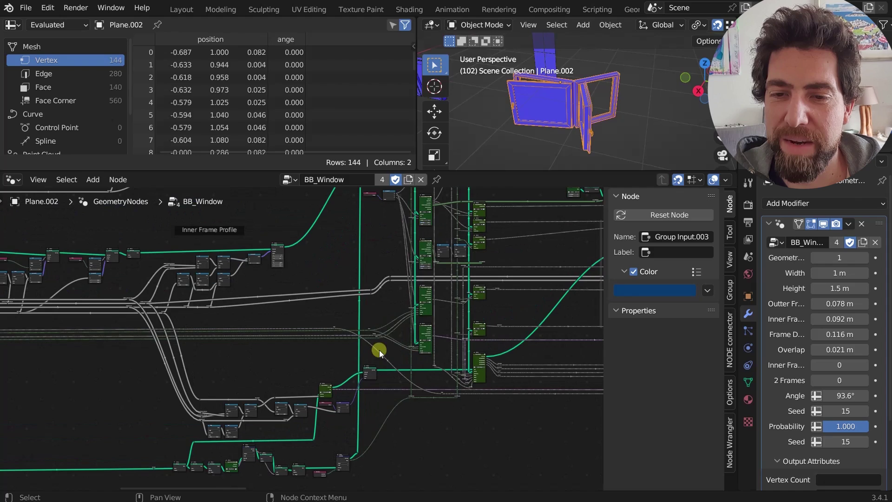
scroll(370, 349, "down", 3)
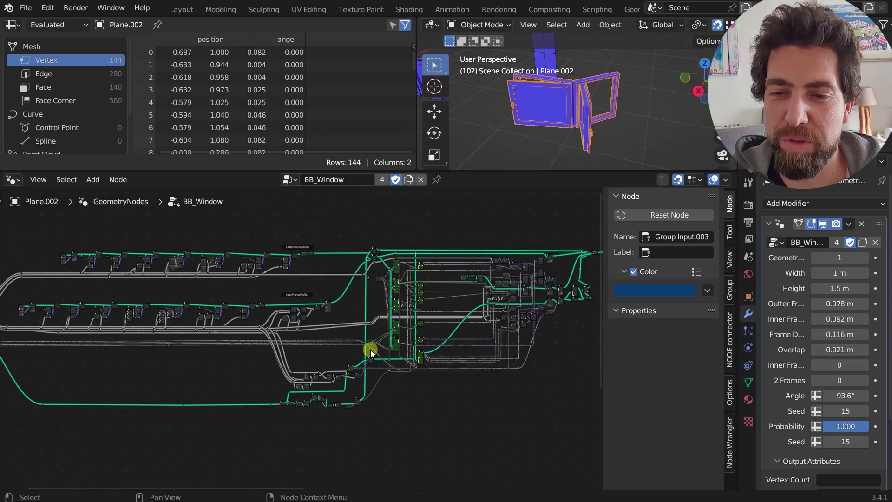
scroll(414, 389, "up", 2)
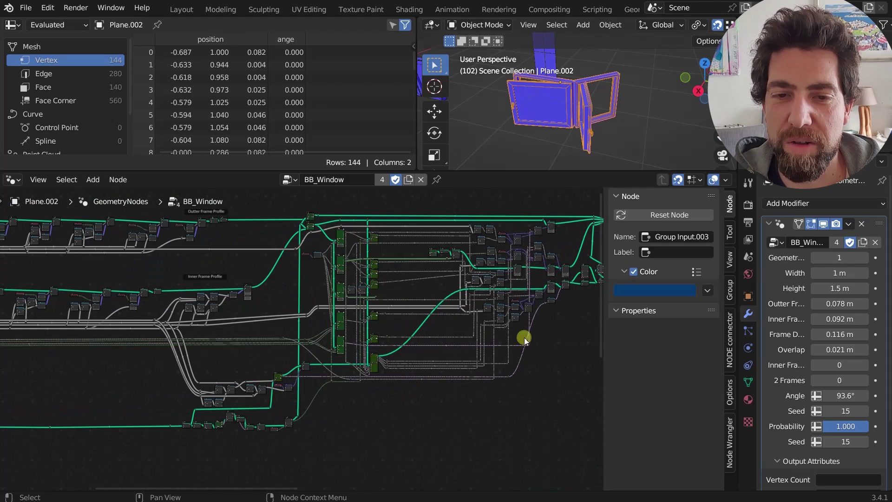
scroll(496, 336, "down", 5)
middle_click_drag(158, 299, 301, 315)
scroll(260, 294, "up", 6)
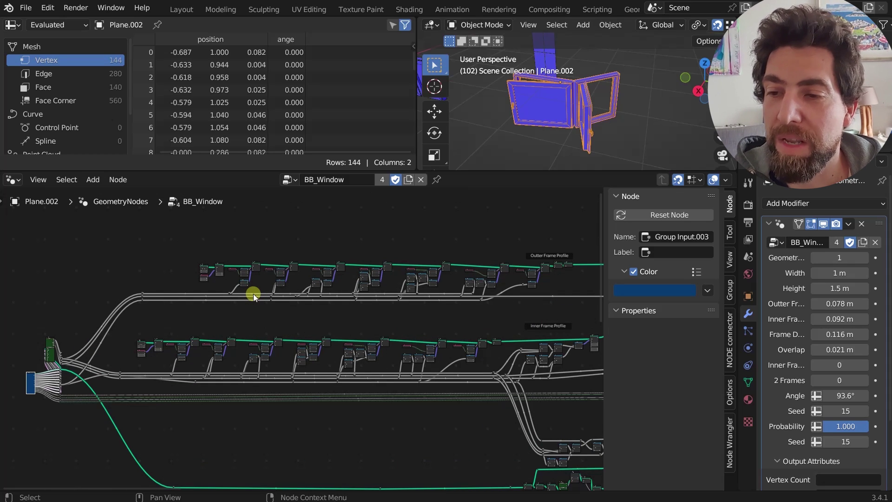
scroll(186, 405, "up", 3)
scroll(364, 336, "up", 4)
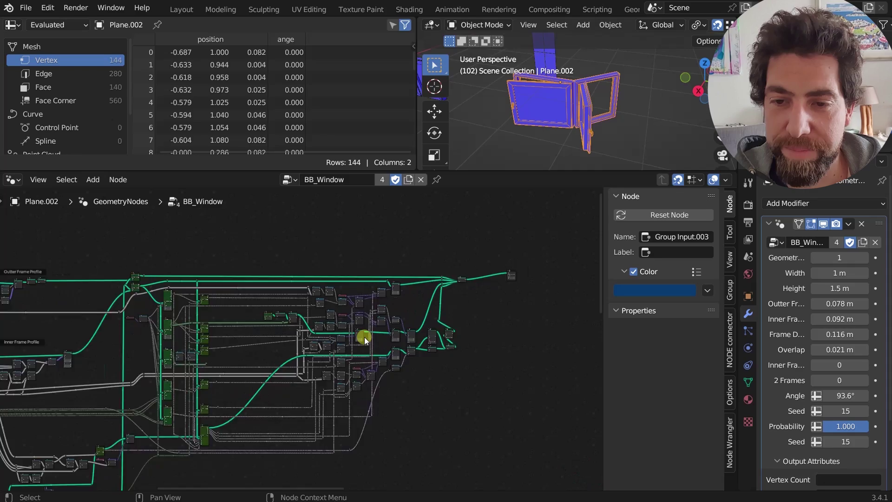
scroll(364, 336, "up", 3)
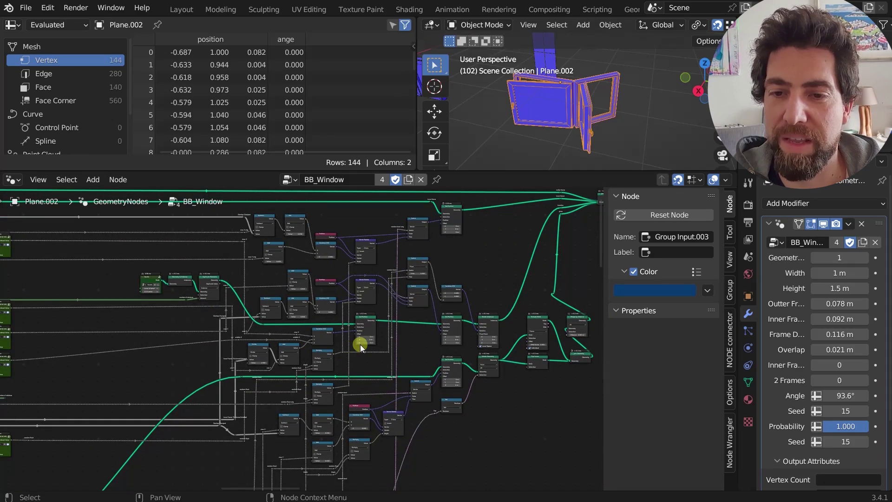
Inspect the labelled Outter Frame Thickness Calmped reroute and trace its link back to the BB_Help_Window group and Group Input node
scroll(361, 344, "down", 7)
middle_click_drag(251, 378, 452, 358)
middle_click_drag(95, 374, 317, 374)
scroll(156, 356, "up", 5)
scroll(232, 351, "up", 1)
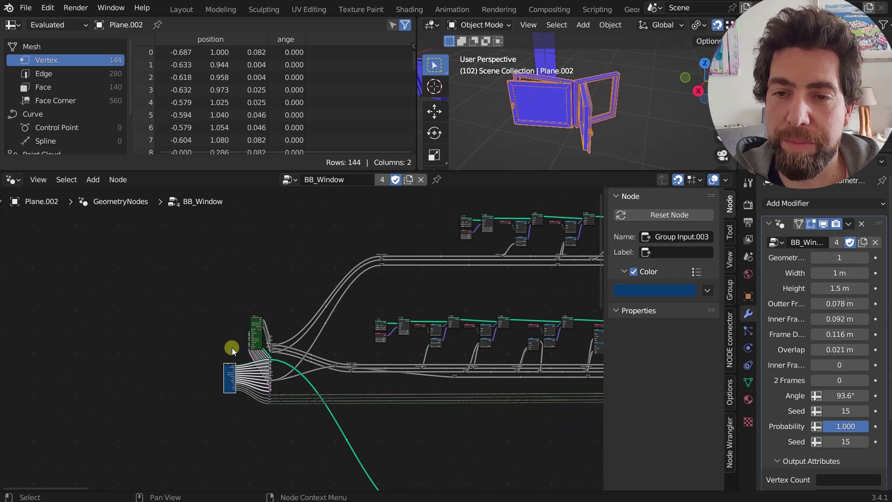
scroll(336, 294, "up", 7)
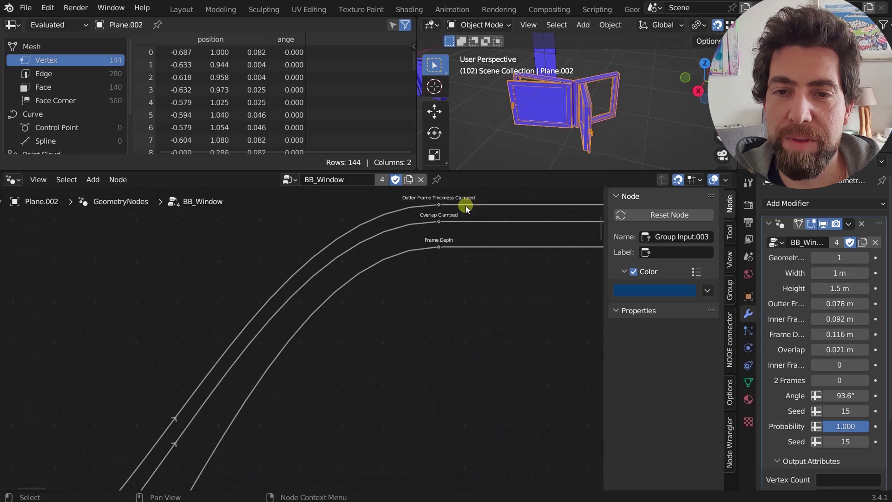
middle_click_drag(465, 205, 426, 298)
left_click(398, 298)
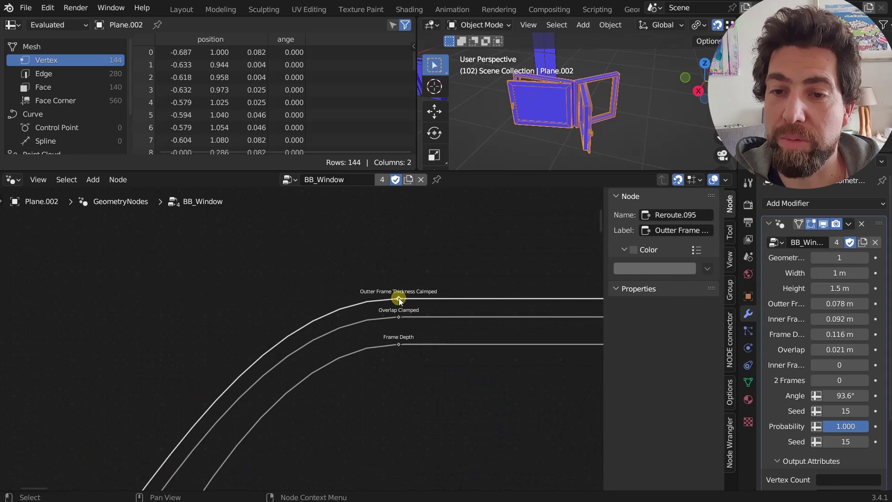
scroll(399, 298, "down", 10)
middle_click_drag(290, 425, 329, 291)
scroll(186, 353, "up", 10)
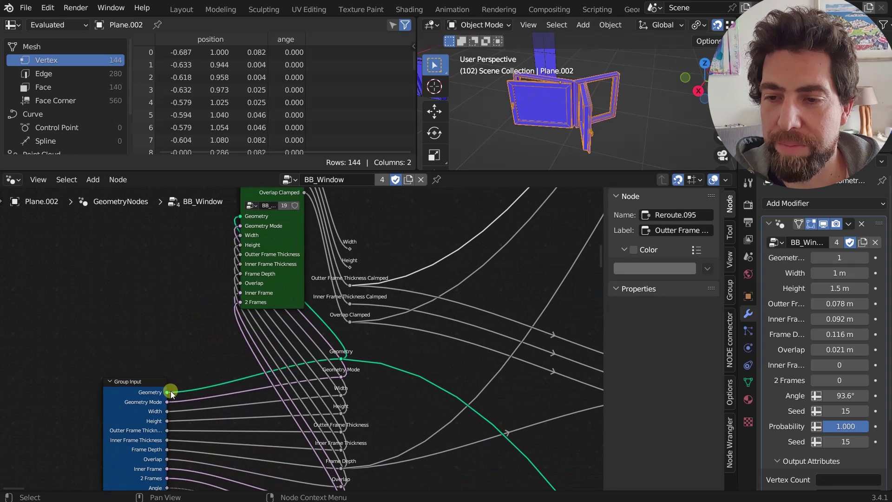
Add a reroute linked from the Group Input's Width output and label it width
left_click_drag(166, 409, 182, 333)
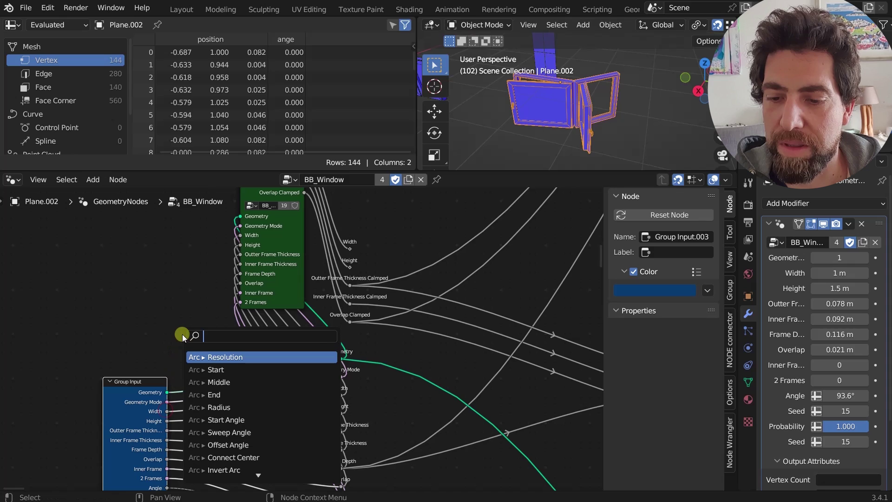
key("Return")
left_click(197, 332)
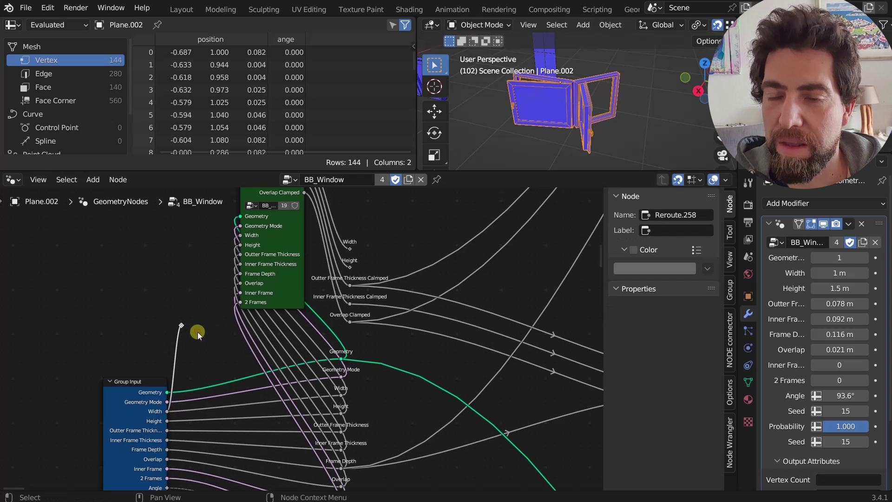
left_click(668, 229)
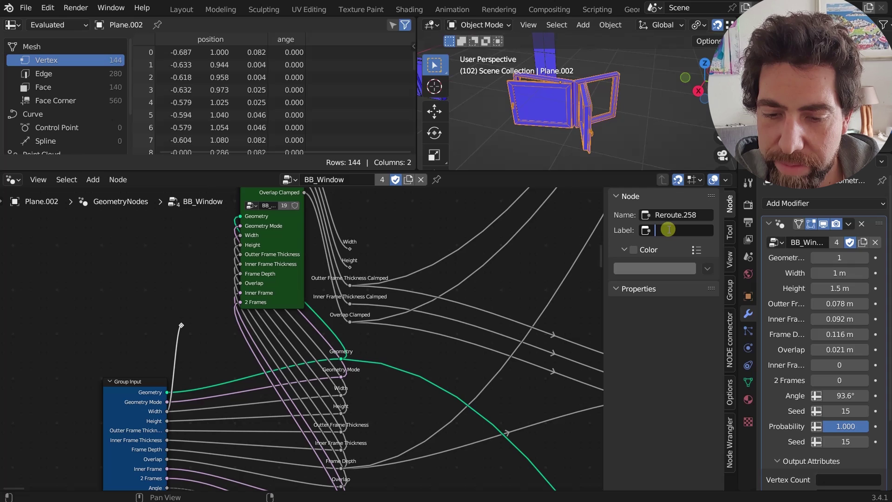
type("width")
key("Return")
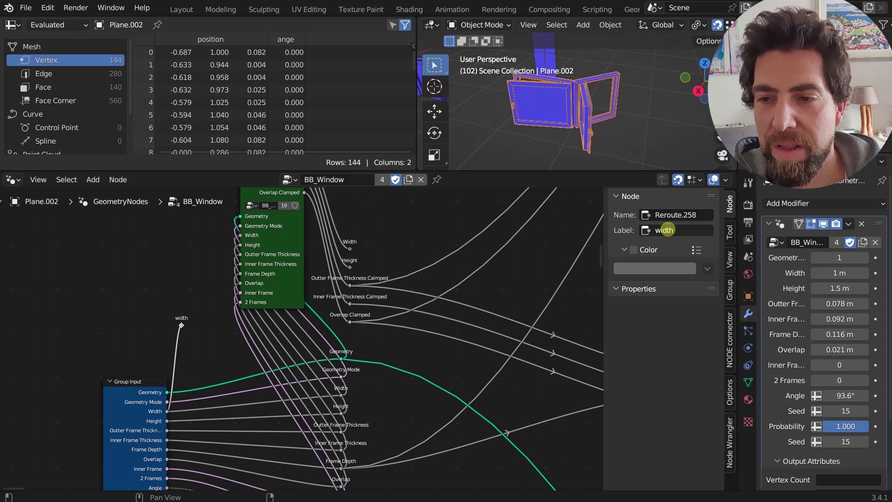
Trace the long reroute lines from the Group Input past the Inner Frame Profile and Outter Frame Profile sections
scroll(205, 295, "down", 4)
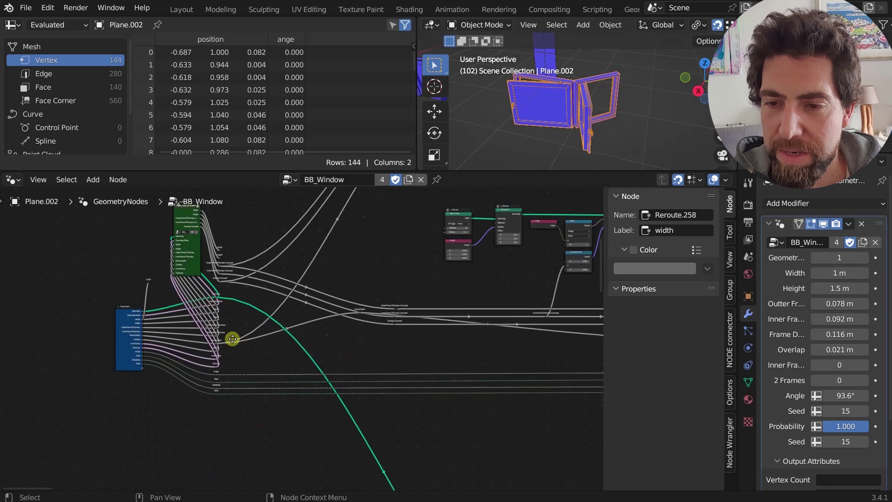
middle_click_drag(233, 340, 210, 331)
scroll(216, 406, "up", 2)
middle_click_drag(216, 405, 122, 370)
scroll(121, 370, "down", 4)
middle_click_drag(333, 393, 190, 391)
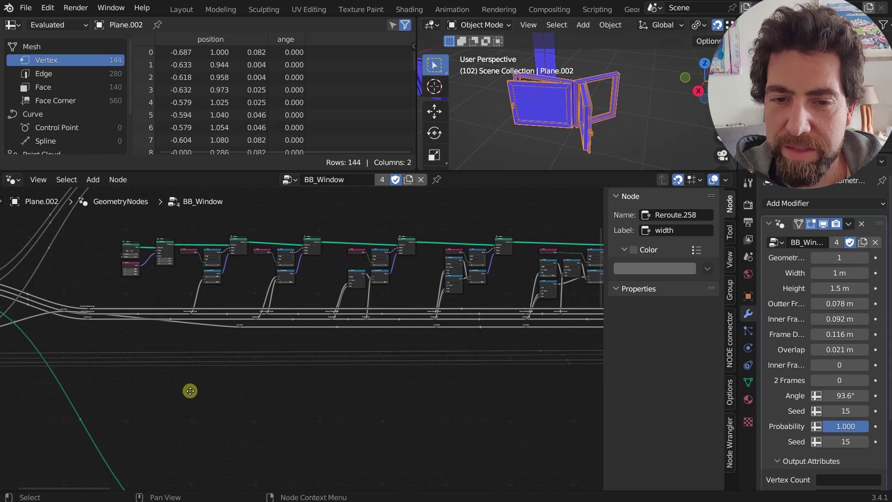
scroll(322, 398, "down", 4)
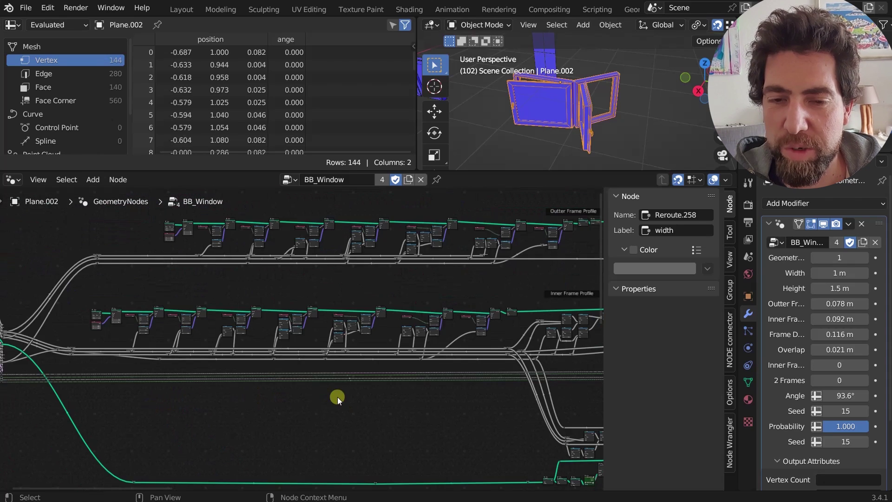
scroll(337, 397, "down", 4)
middle_click_drag(240, 380, 261, 380)
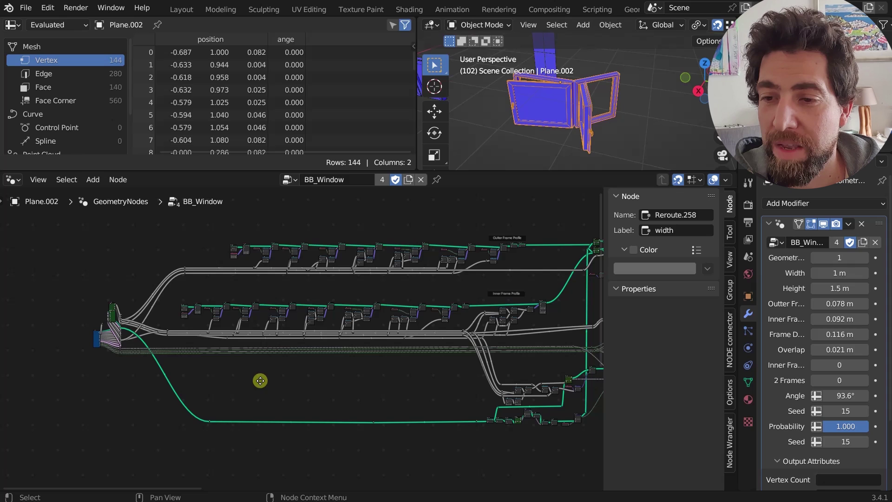
Insert a reroute on the Angle link just after the Group Input and give it the inherited label Angle
scroll(139, 382, "up", 3)
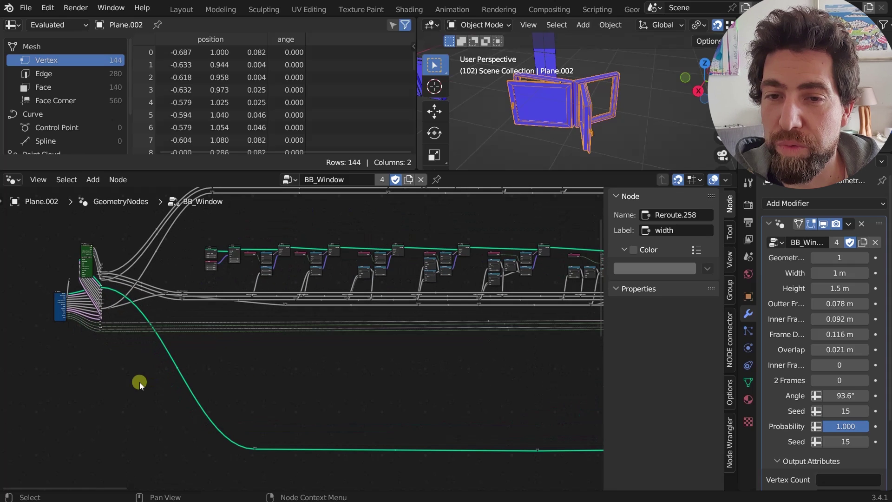
scroll(83, 362, "up", 7)
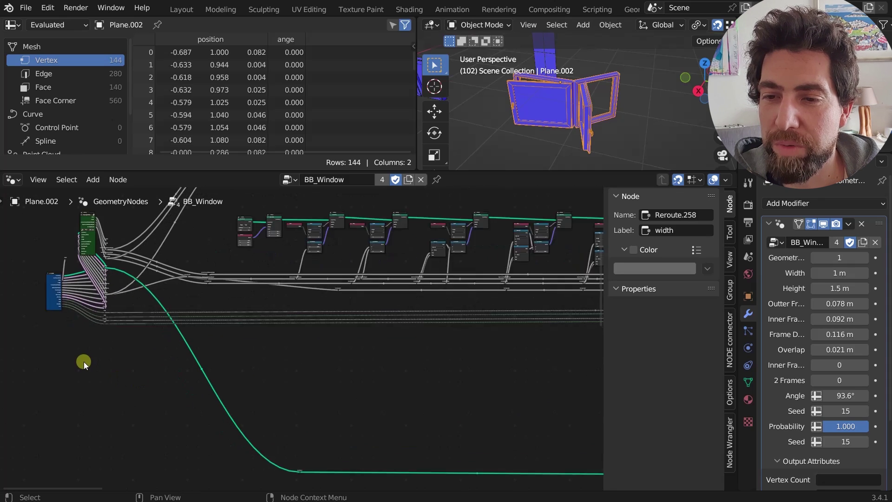
middle_click_drag(95, 343, 252, 361)
scroll(188, 353, "up", 4)
scroll(251, 361, "up", 3)
middle_click_drag(284, 357, 297, 341)
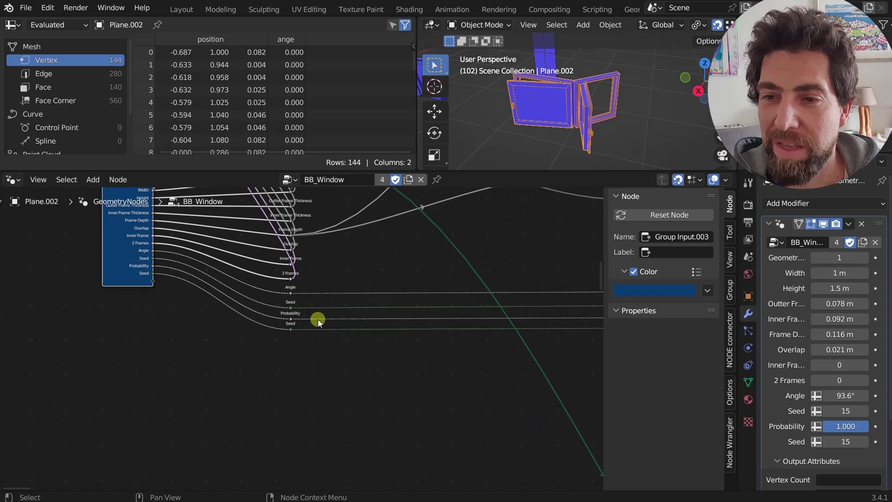
scroll(318, 319, "up", 3)
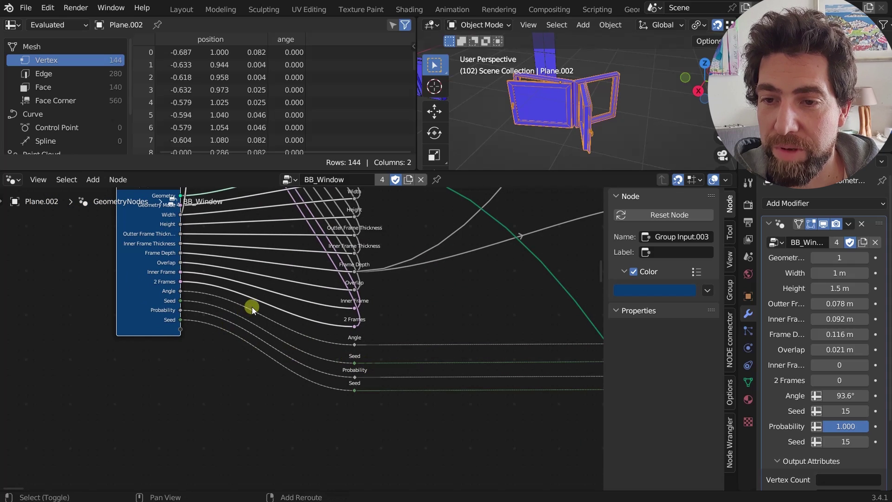
right_click_drag(251, 306, 254, 311, "shift")
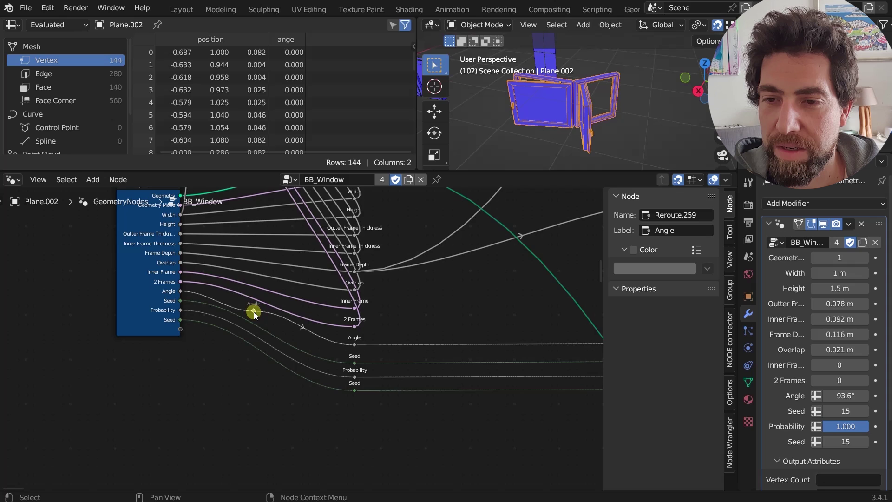
Insert another reroute on the Angle line beyond the existing labelled Angle reroute, labelled Angle, and select the existing one
scroll(254, 312, "up", 3)
mouse_move(118, 278)
scroll(118, 279, "down", 4)
middle_click_drag(445, 355, 350, 330)
right_click_drag(390, 303, 388, 330, "shift")
left_click(233, 319)
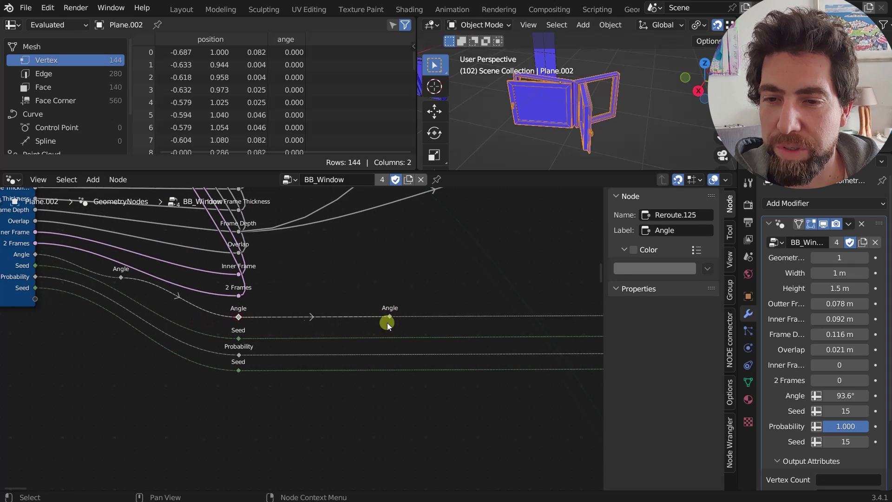
Insert a third reroute further along the Angle line and apply the inherited label Angle to it
scroll(267, 317, "down", 3)
scroll(434, 342, "up", 1)
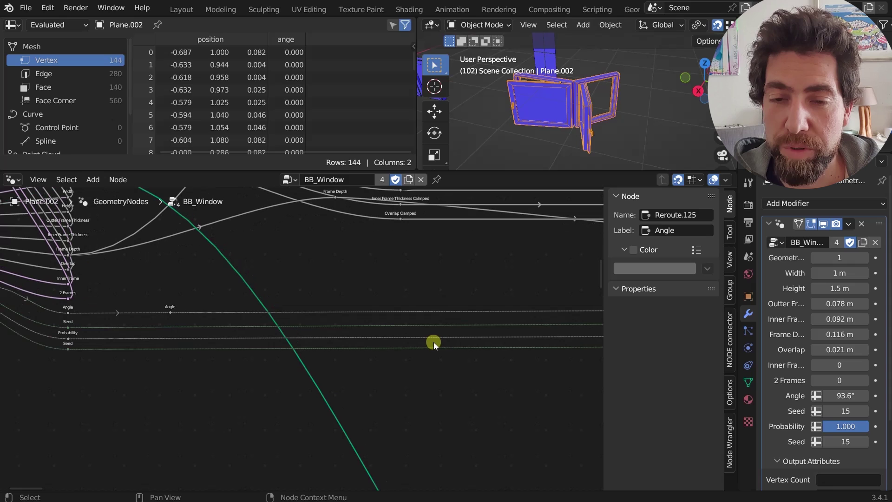
right_click_drag(444, 301, 444, 319, "shift")
scroll(444, 319, "up", 1)
scroll(444, 319, "up", 2)
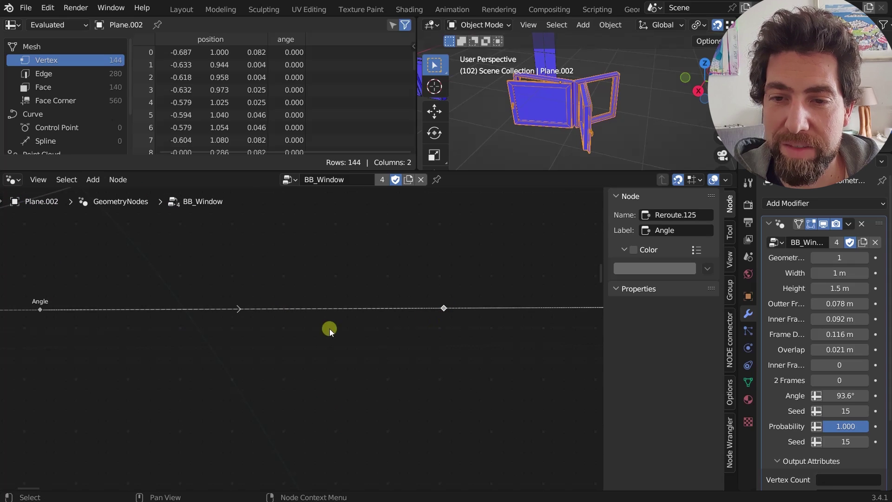
scroll(40, 312, "down", 1)
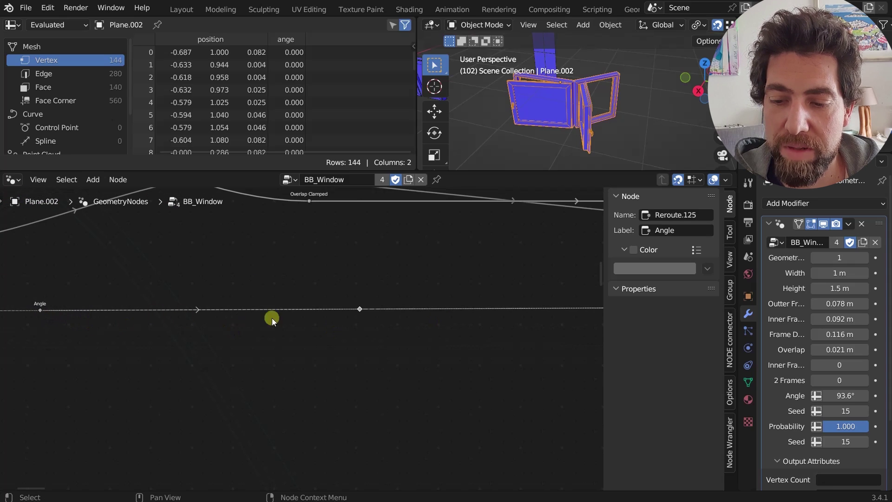
left_click(361, 309)
key("shift+v")
scroll(361, 309, "up", 3)
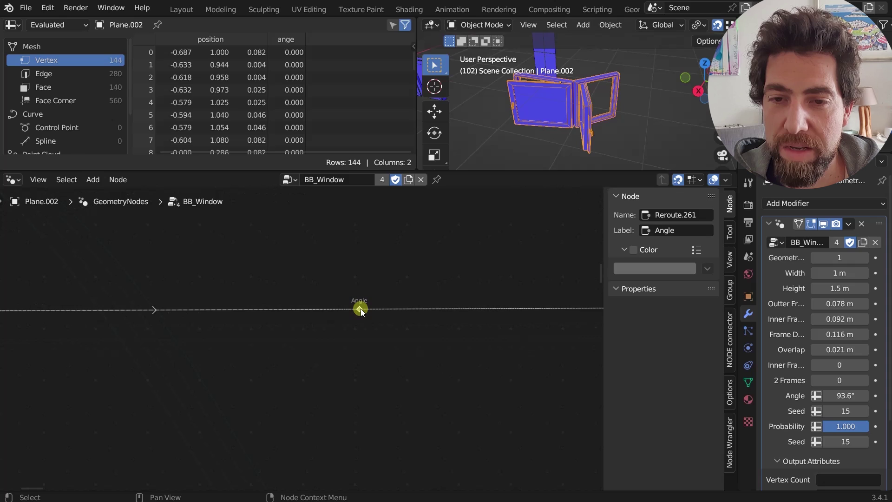
Insert reroutes across the four parallel Angle, Seed, Probability and Seed lines and label them all with their inherited names
scroll(361, 308, "down", 8)
right_click_drag(402, 295, 392, 347, "shift")
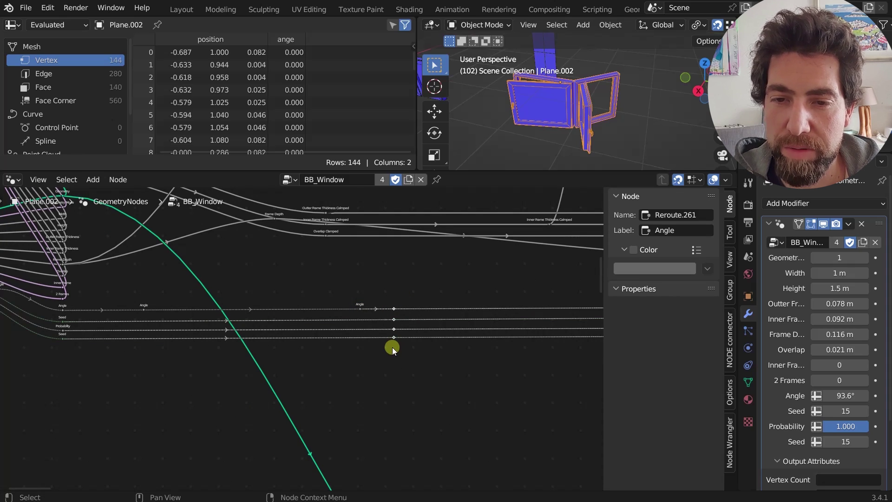
key("shift+v")
scroll(391, 356, "up", 1)
scroll(391, 355, "down", 3)
scroll(390, 333, "up", 5)
scroll(437, 327, "down", 3)
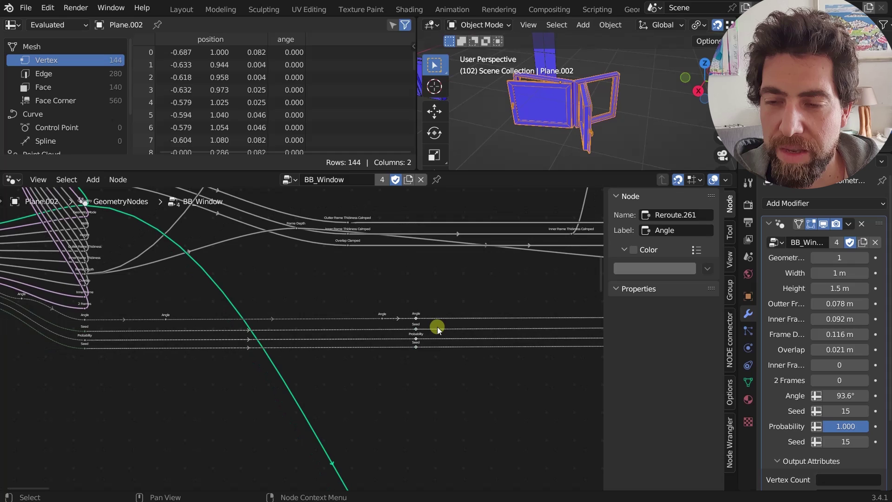
scroll(437, 327, "down", 1)
scroll(435, 327, "up", 6)
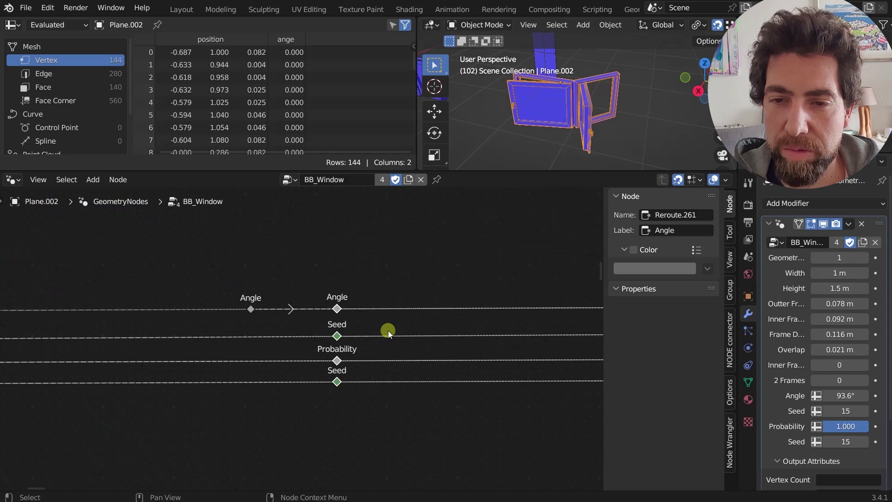
Relabel the Angle reroute in the new four-reroute column as sdfsdfsf and the Probability reroute as asdadfsdf
left_click(338, 309)
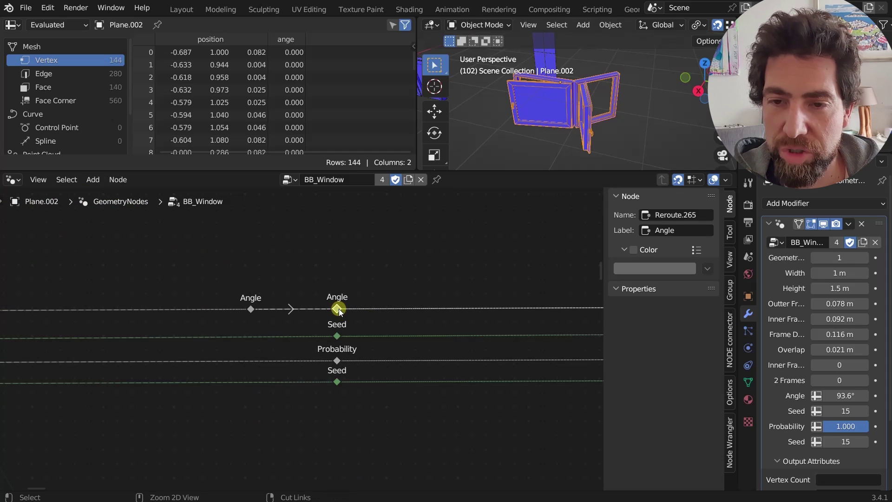
key("F2")
type("sdfsdfsf")
key("Return")
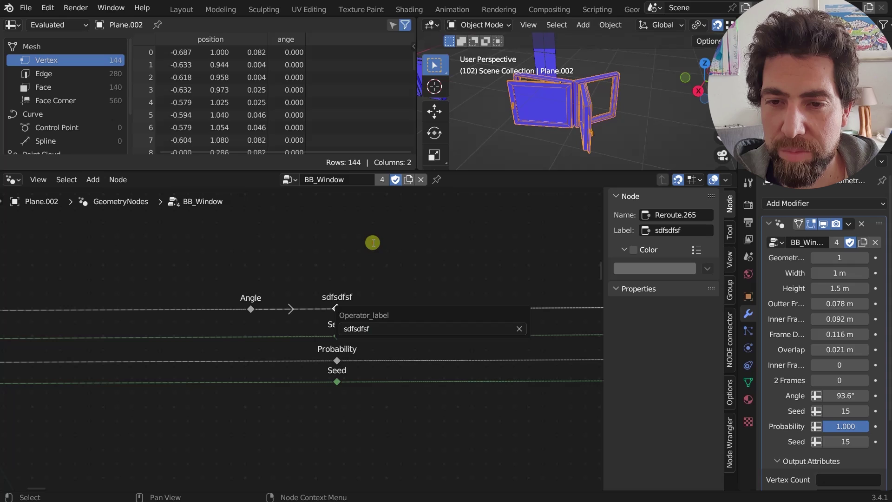
left_click(339, 361)
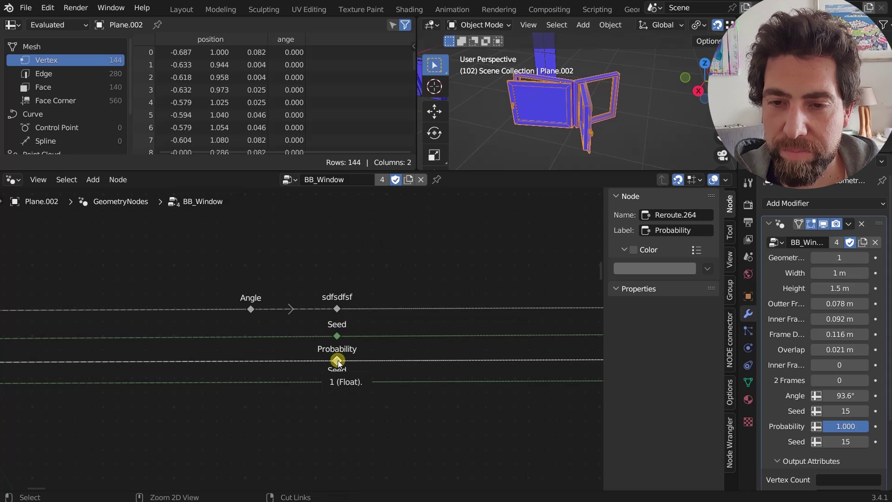
key("F2")
type("asdadfsdf")
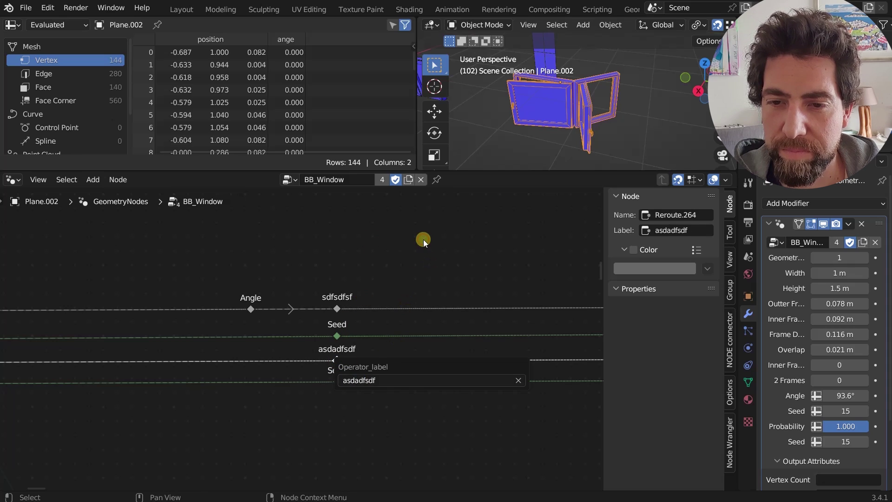
key("Return")
Clear the labels of the four aligned reroutes and of the Angle reroute just before them
left_click_drag(373, 272, 317, 403)
key("ctrl+shift+F2")
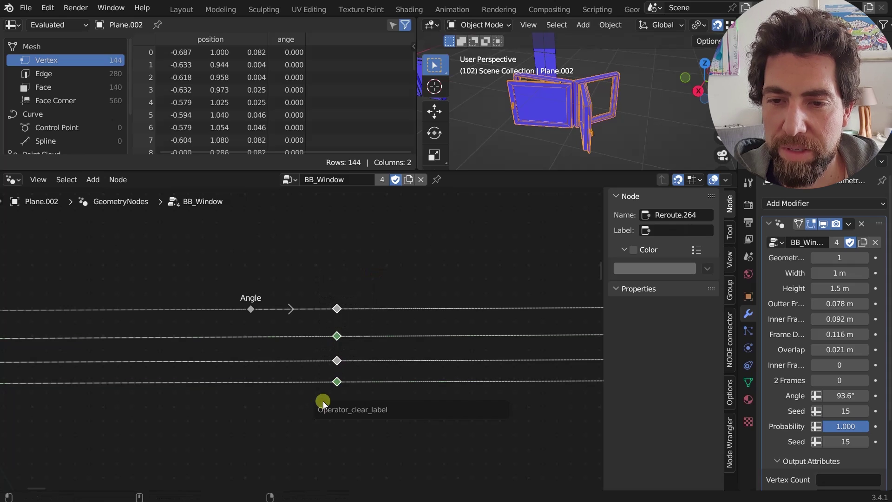
scroll(336, 351, "down", 2)
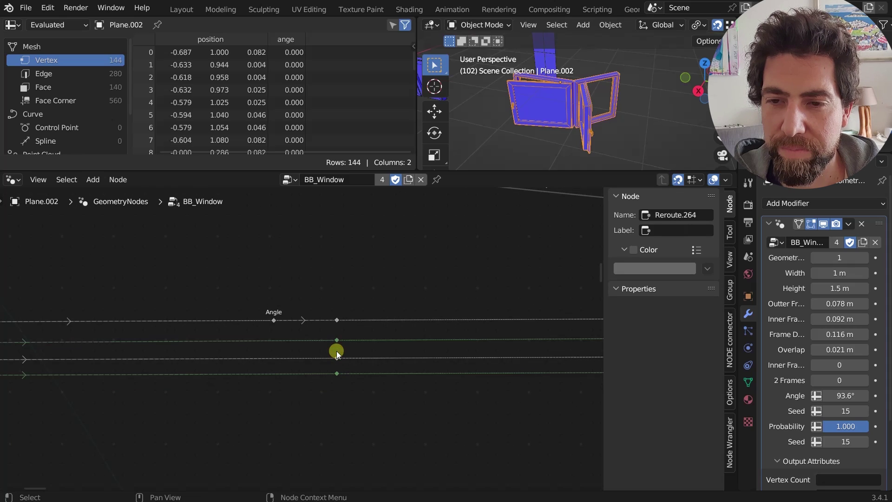
left_click_drag(288, 300, 262, 333)
key("shift+F2")
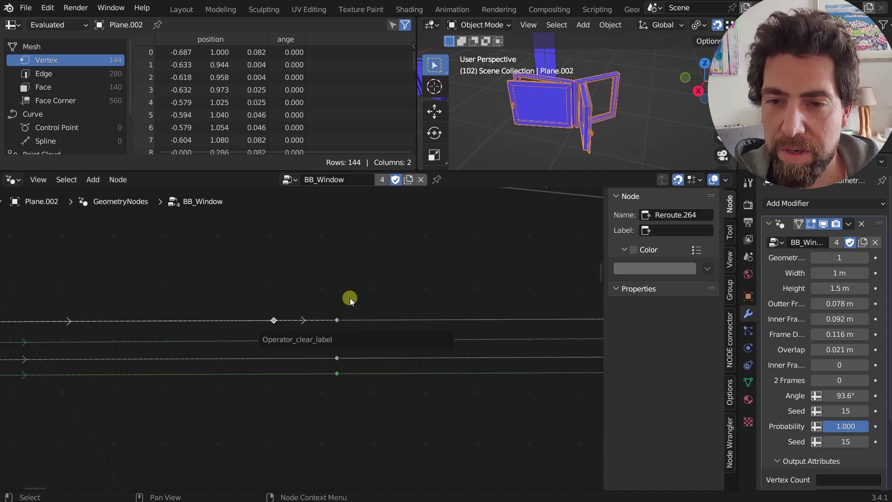
Cut the links from the Group Input to its reroute column and move the node into the empty space below
scroll(352, 298, "down", 4)
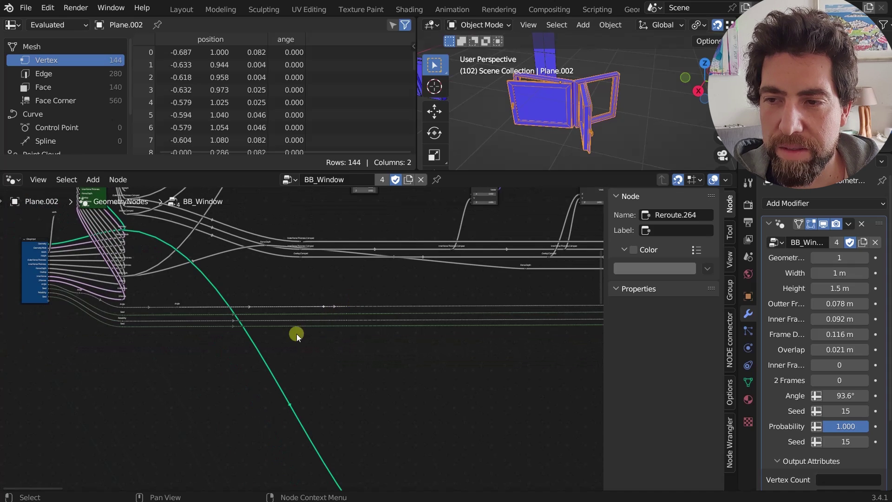
middle_click_drag(297, 334, 360, 342)
scroll(142, 283, "up", 3)
right_click_drag(140, 230, 121, 357, "ctrl")
left_click(79, 256)
middle_click_drag(79, 255, 173, 235)
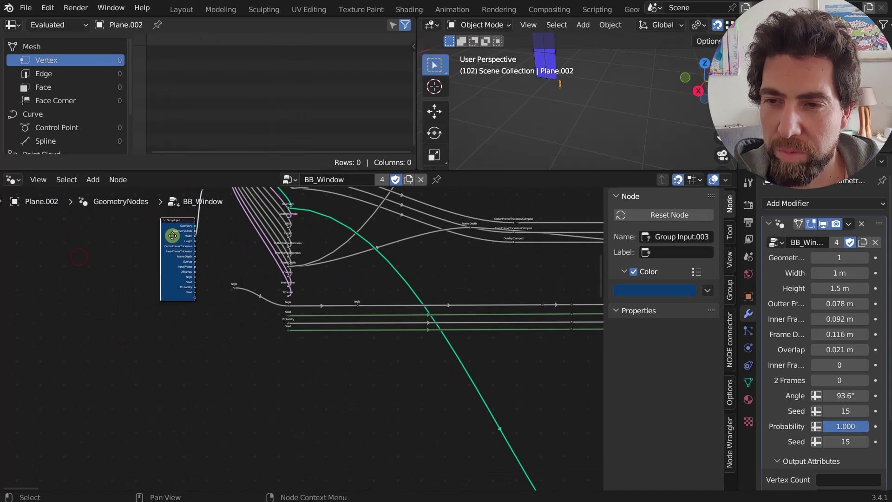
left_click_drag(172, 236, 124, 407)
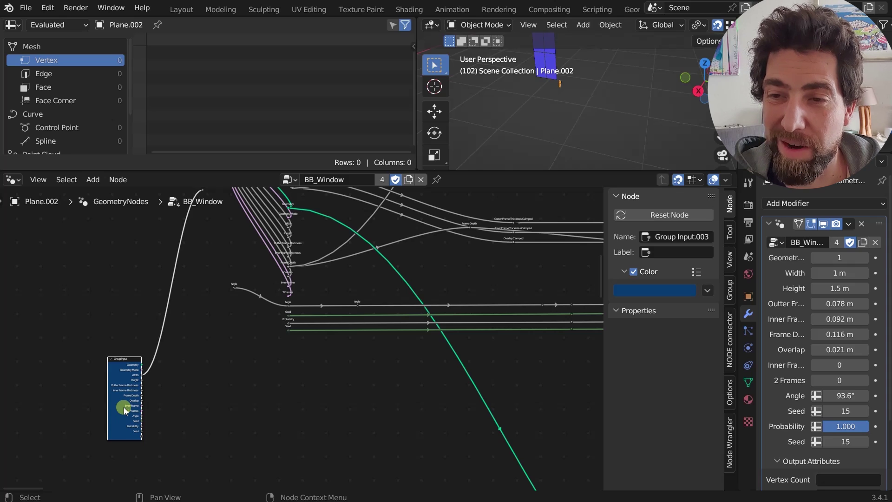
Add a reroute to every output of the Group Input at once and place the reroute column away from the node
scroll(123, 407, "up", 1)
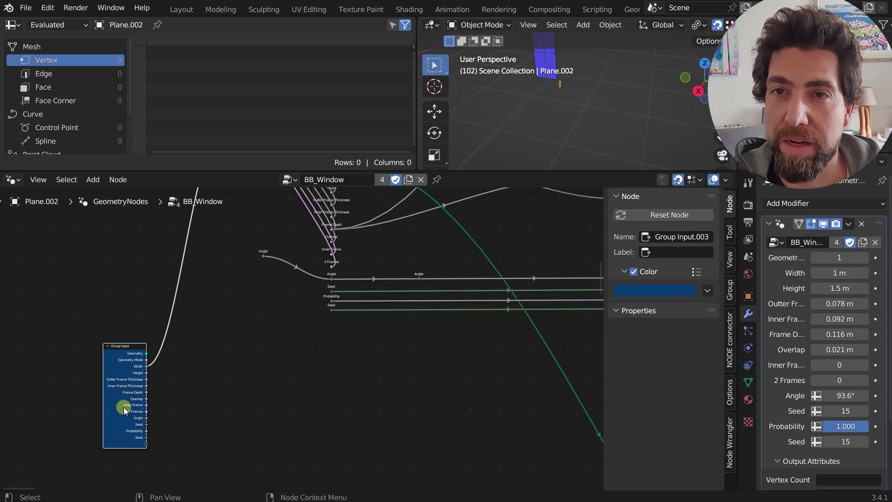
middle_click_drag(124, 407, 123, 356)
scroll(123, 356, "up", 1)
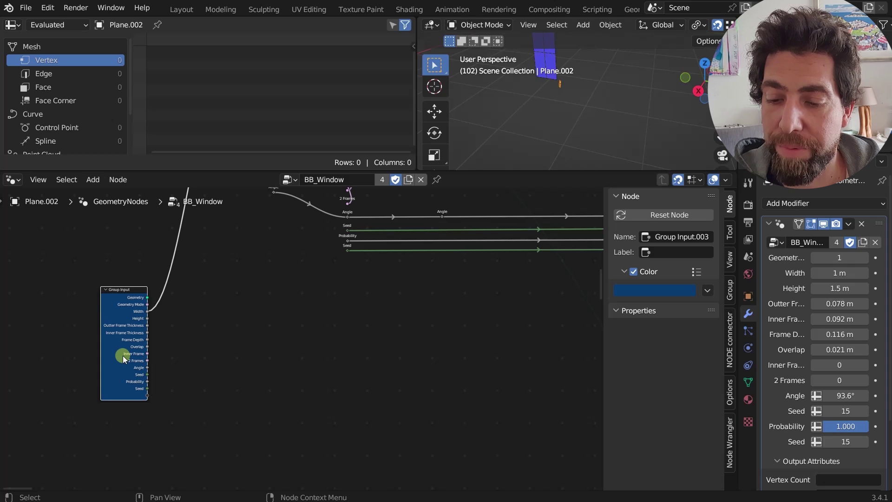
key("slash")
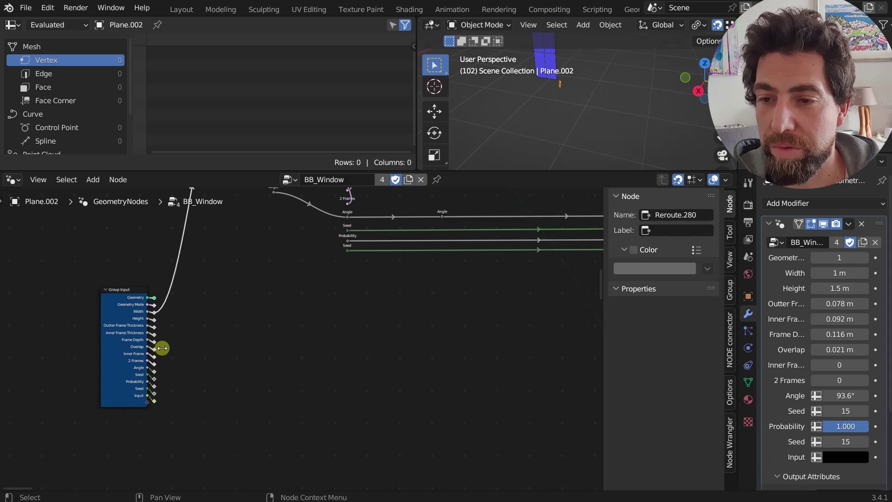
key("g")
left_click(277, 352)
left_click(283, 272)
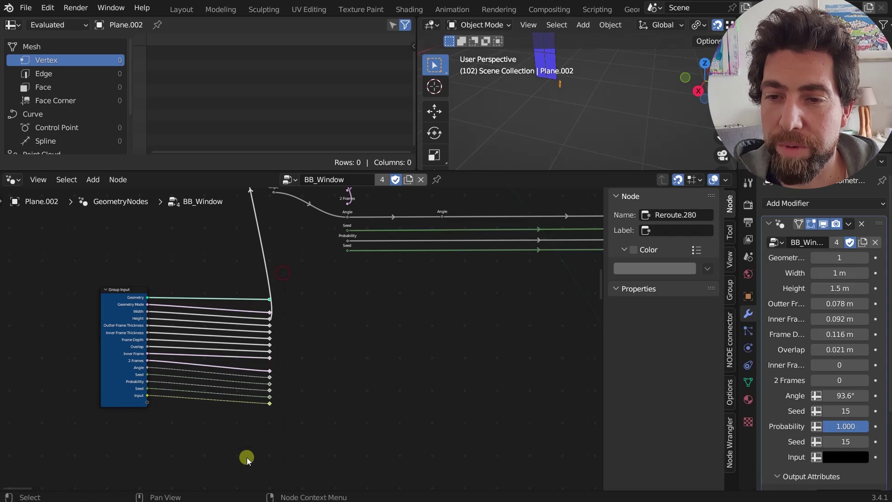
Label all the new Group Input reroutes automatically with the names of their output sockets
key("shift+alt+v")
left_click(300, 304)
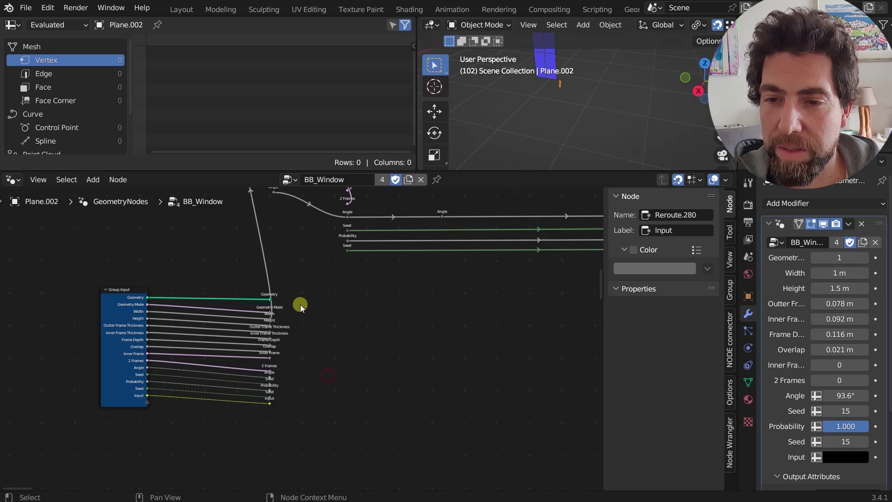
scroll(267, 361, "up", 1)
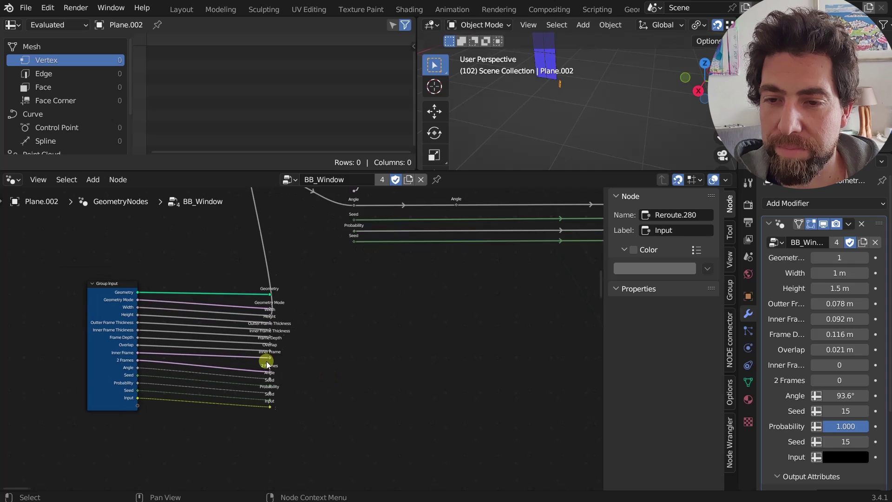
Switch the spreadsheet area to Preferences and show the shortcut settings of the Node Labeler add-on
left_click(15, 27)
left_click(395, 125)
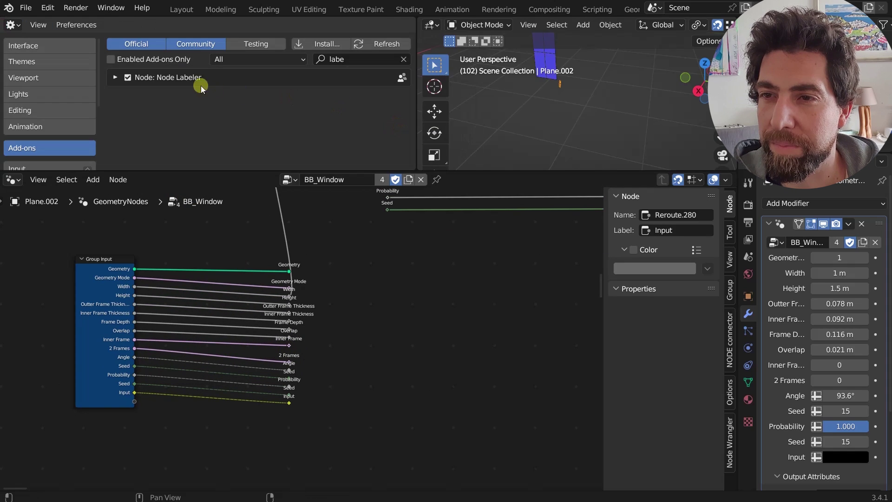
left_click(116, 77)
scroll(225, 92, "down", 5)
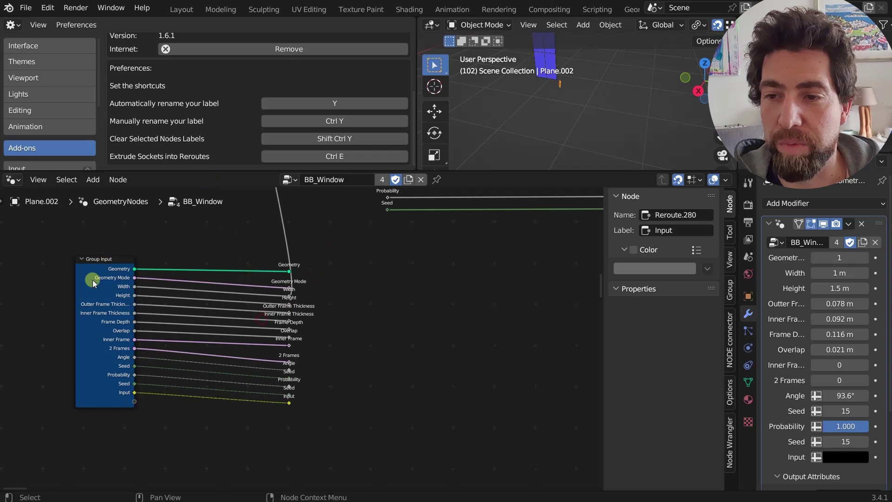
Survey the BB_Window node tree from the labelled Group Input reroutes across to the node groups at its far end
scroll(339, 277, "down", 4)
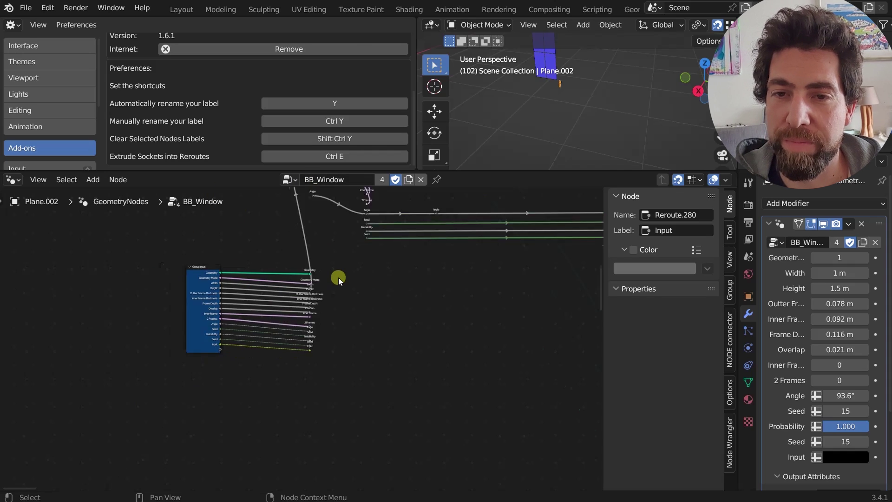
scroll(324, 162, "up", 4)
scroll(330, 153, "down", 4)
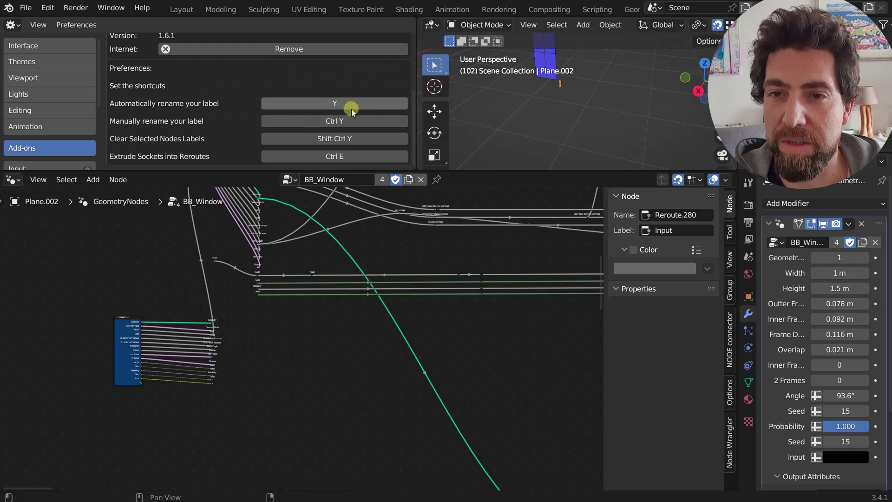
middle_click_drag(459, 266, 169, 310)
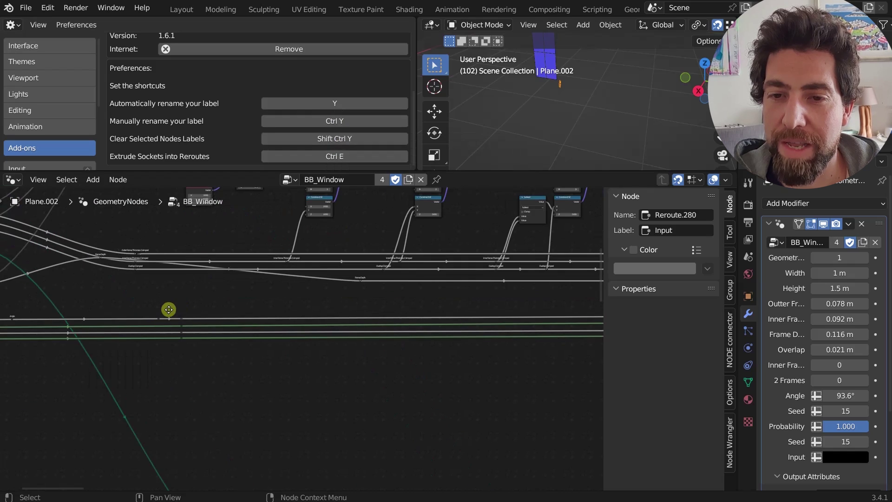
scroll(177, 308, "down", 6)
middle_click_drag(491, 275, 93, 314)
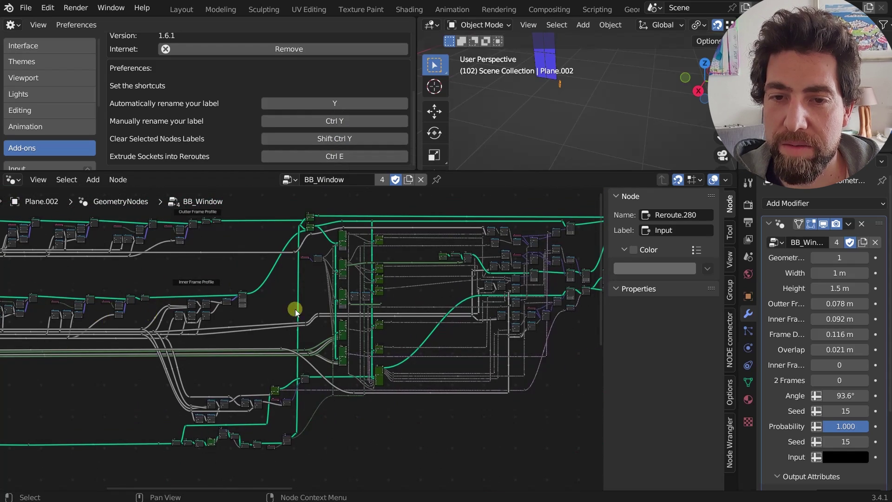
scroll(459, 305, "up", 3)
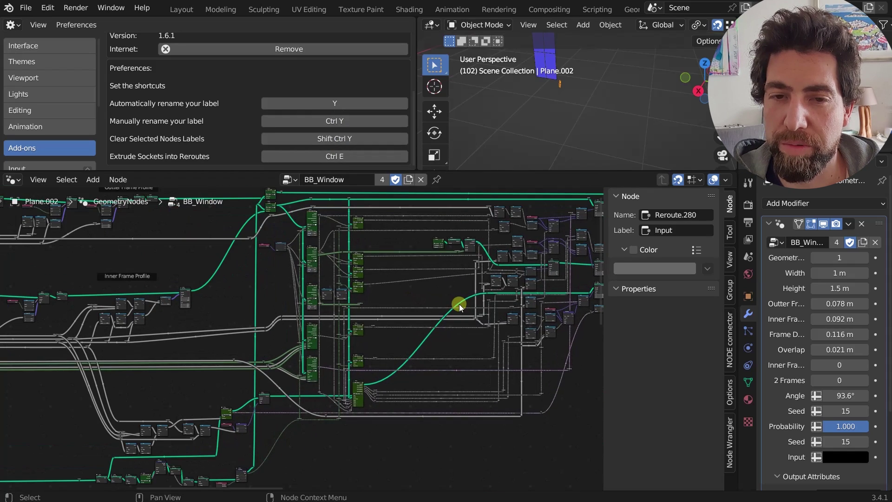
Examine the labelled reroutes around the Divide, Add, Multiply and Subtract nodes, such as random float, random bool and Angle
scroll(523, 299, "up", 14)
middle_click_drag(523, 299, 403, 343)
scroll(426, 247, "up", 6)
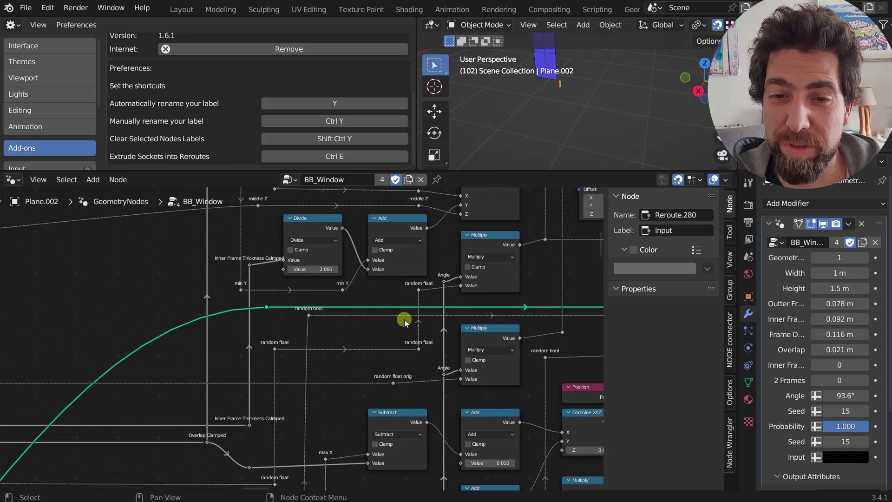
scroll(396, 265, "down", 3)
middle_click_drag(382, 236, 410, 285)
scroll(419, 279, "down", 3)
scroll(398, 324, "up", 4)
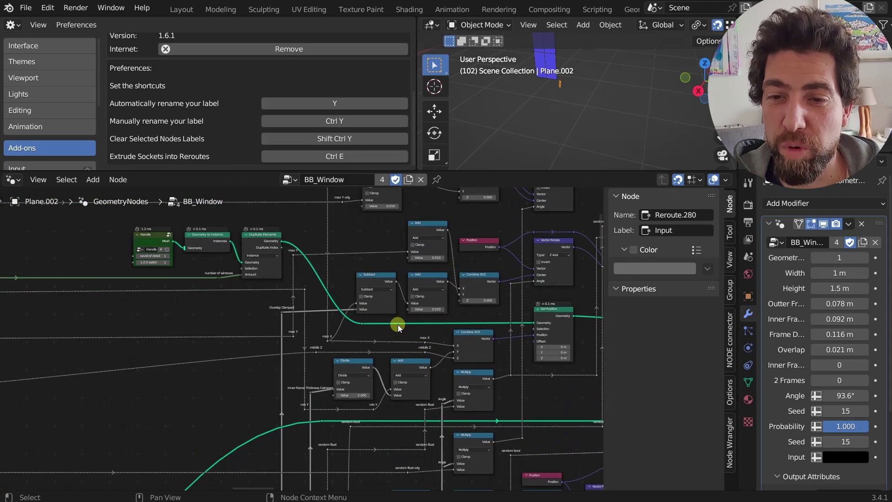
middle_click_drag(351, 342, 345, 277)
scroll(382, 340, "down", 4)
middle_click_drag(381, 359, 371, 310)
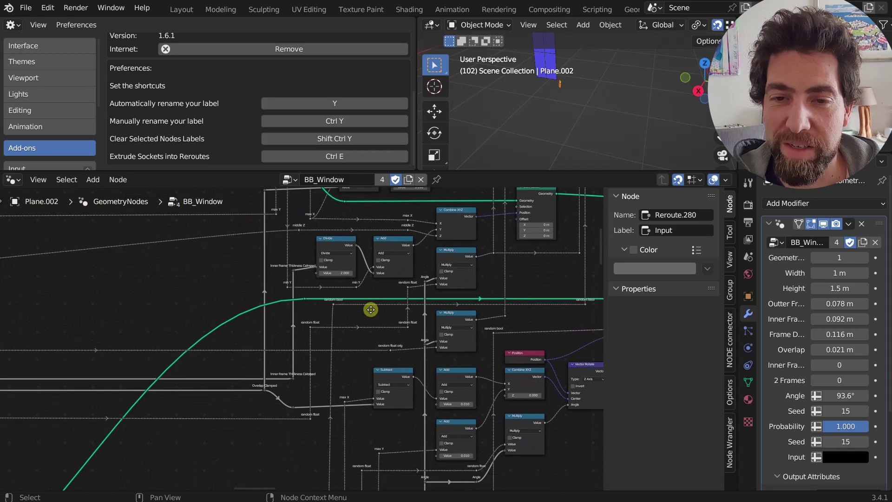
scroll(370, 309, "up", 3)
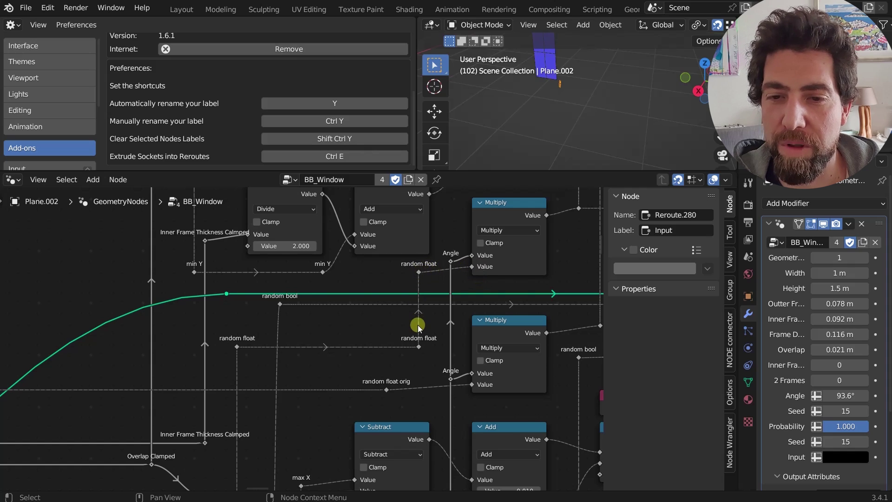
scroll(418, 325, "down", 1)
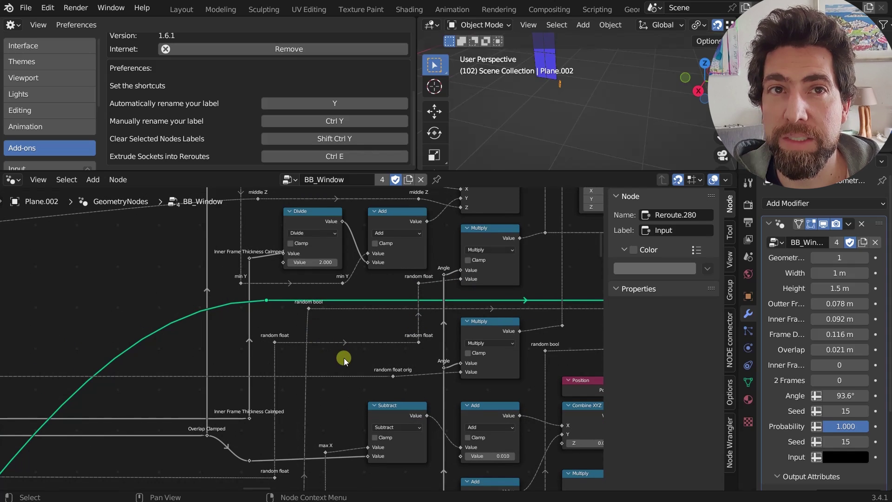
middle_click_drag(344, 358, 329, 288)
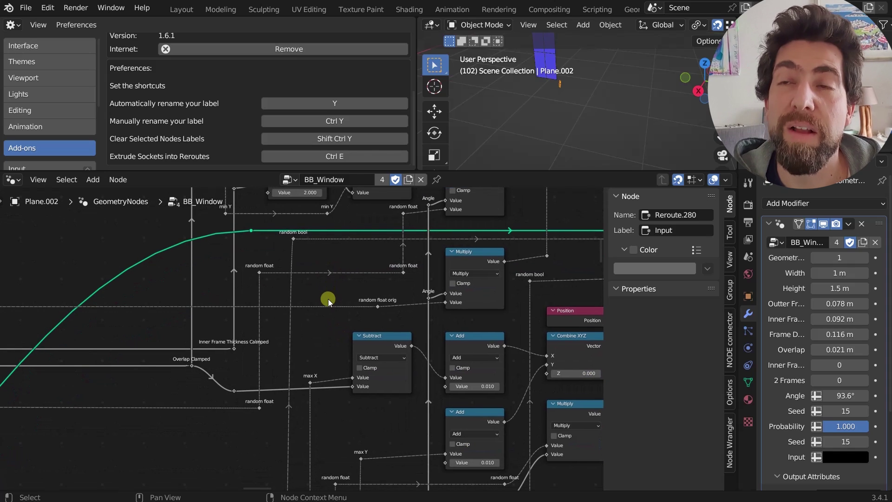
scroll(328, 299, "down", 1)
scroll(328, 300, "down", 1)
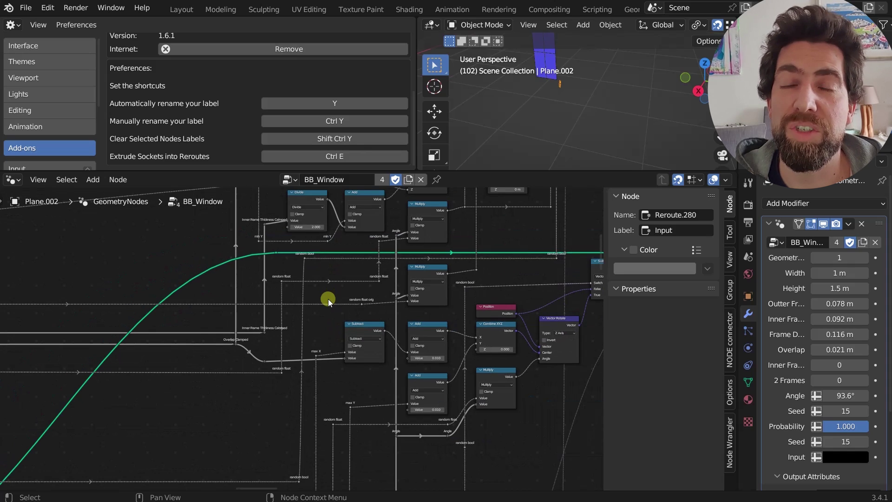